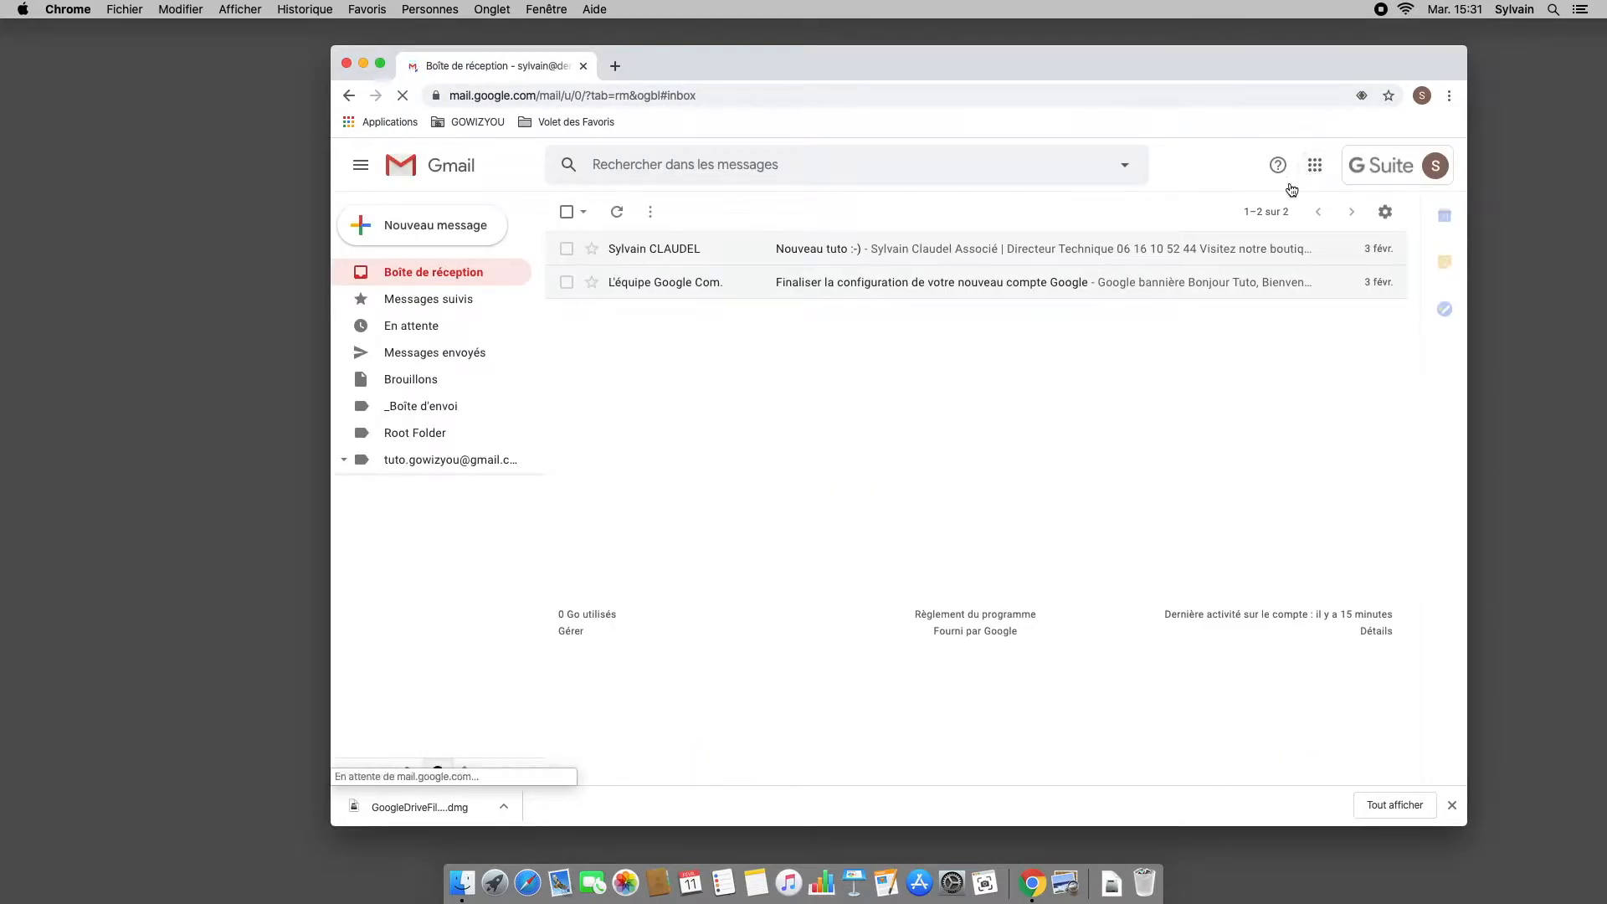
Step: Turn on offline mail in Gmail's Hors connexion settings
click(1385, 213)
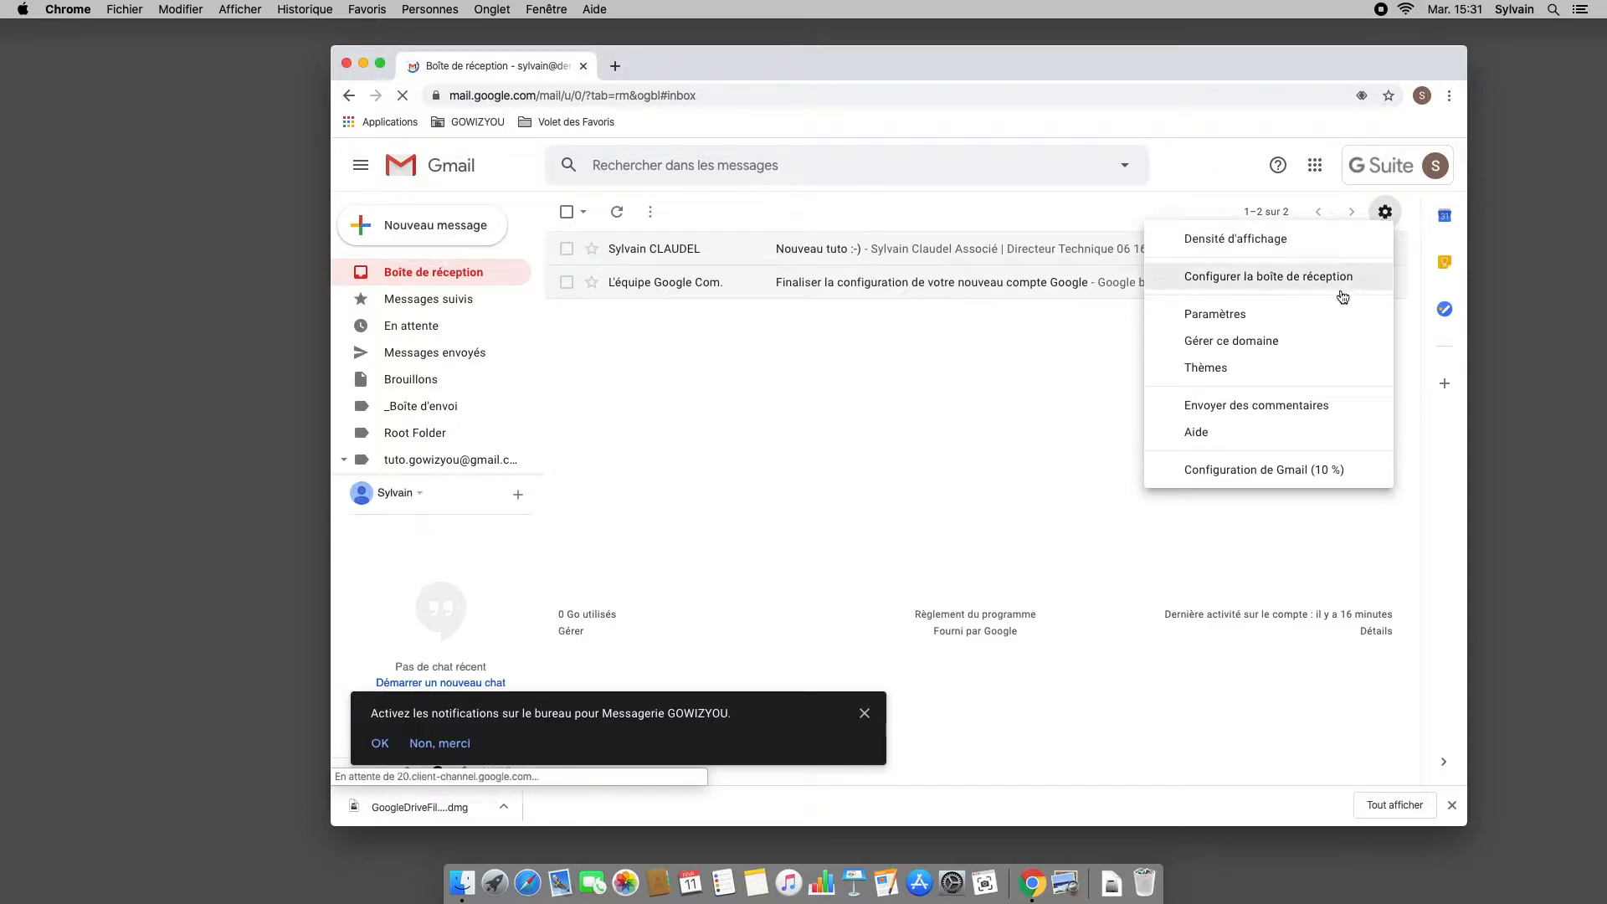
click(1311, 314)
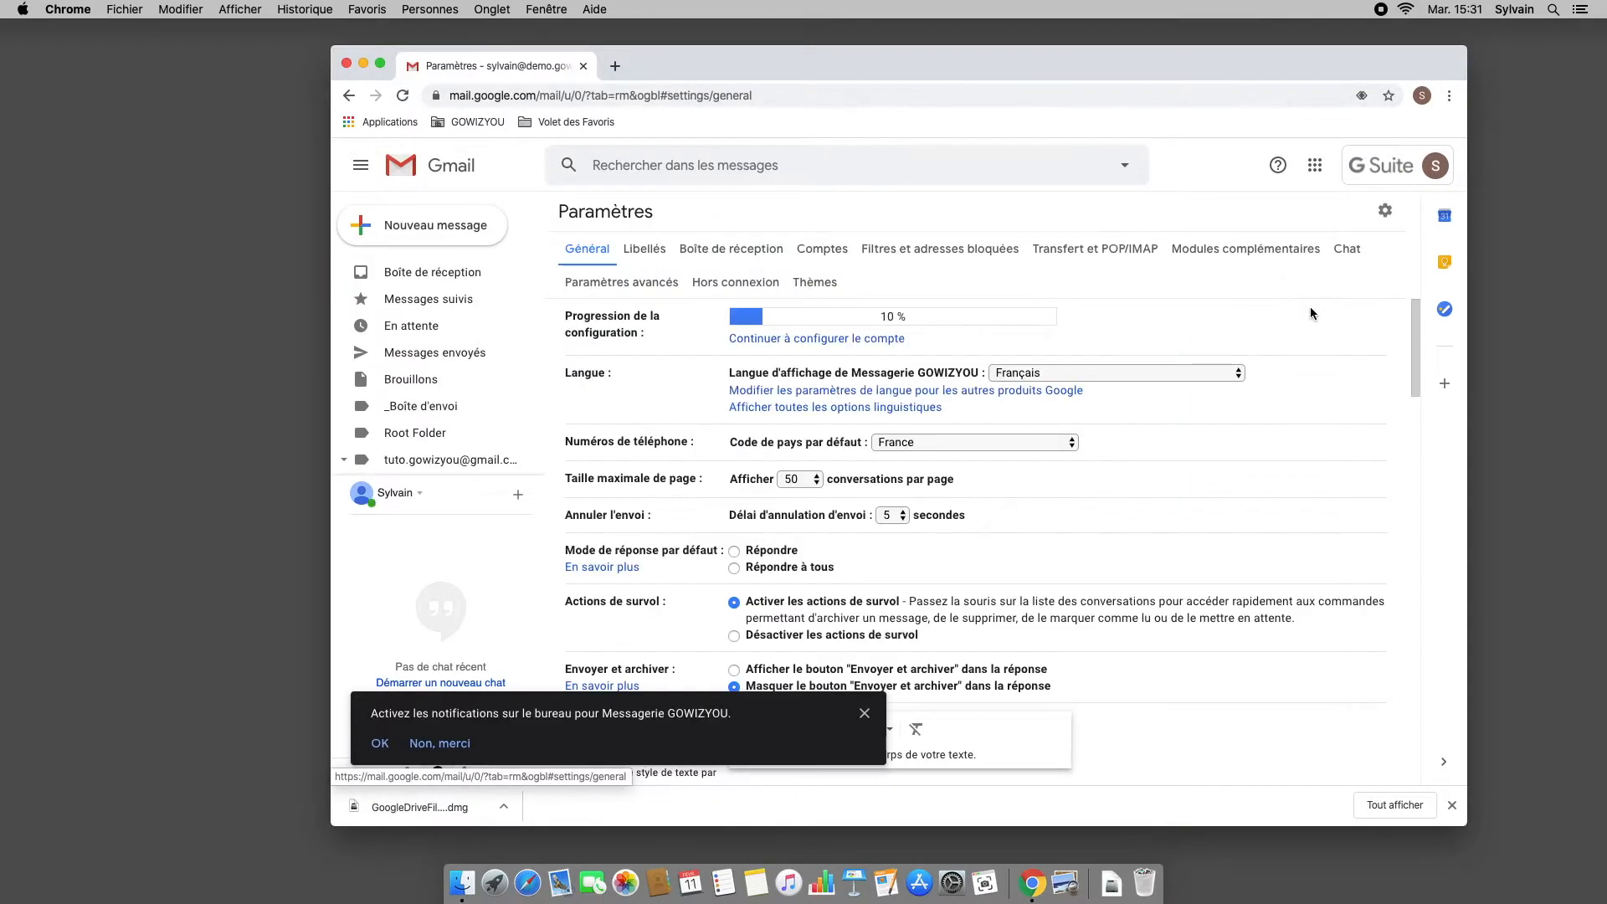
click(751, 288)
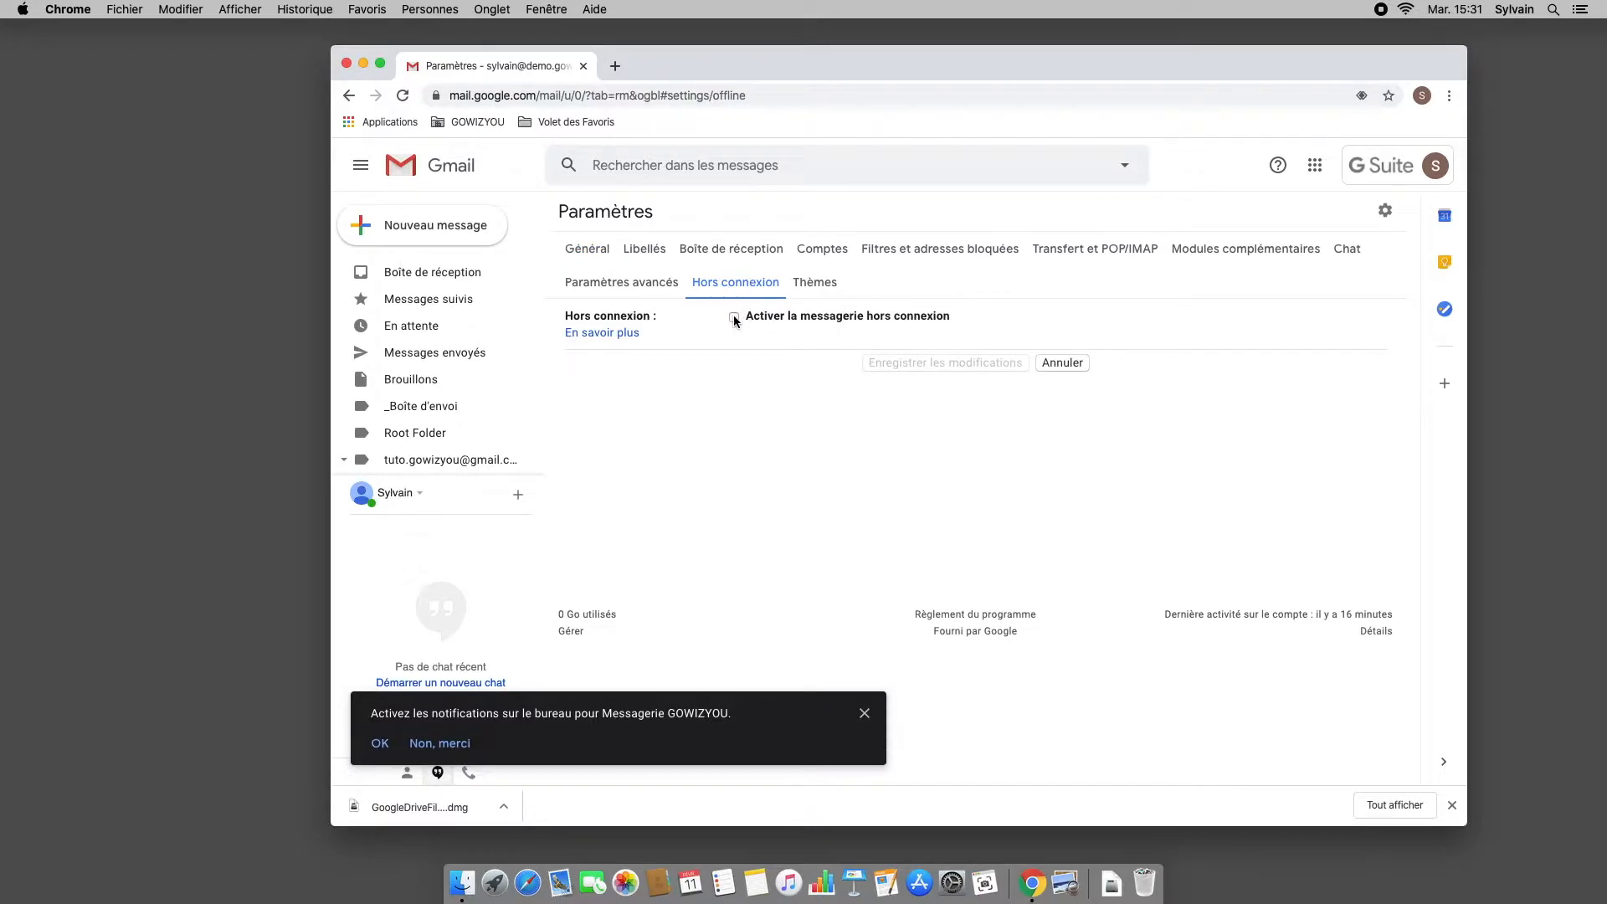
click(735, 318)
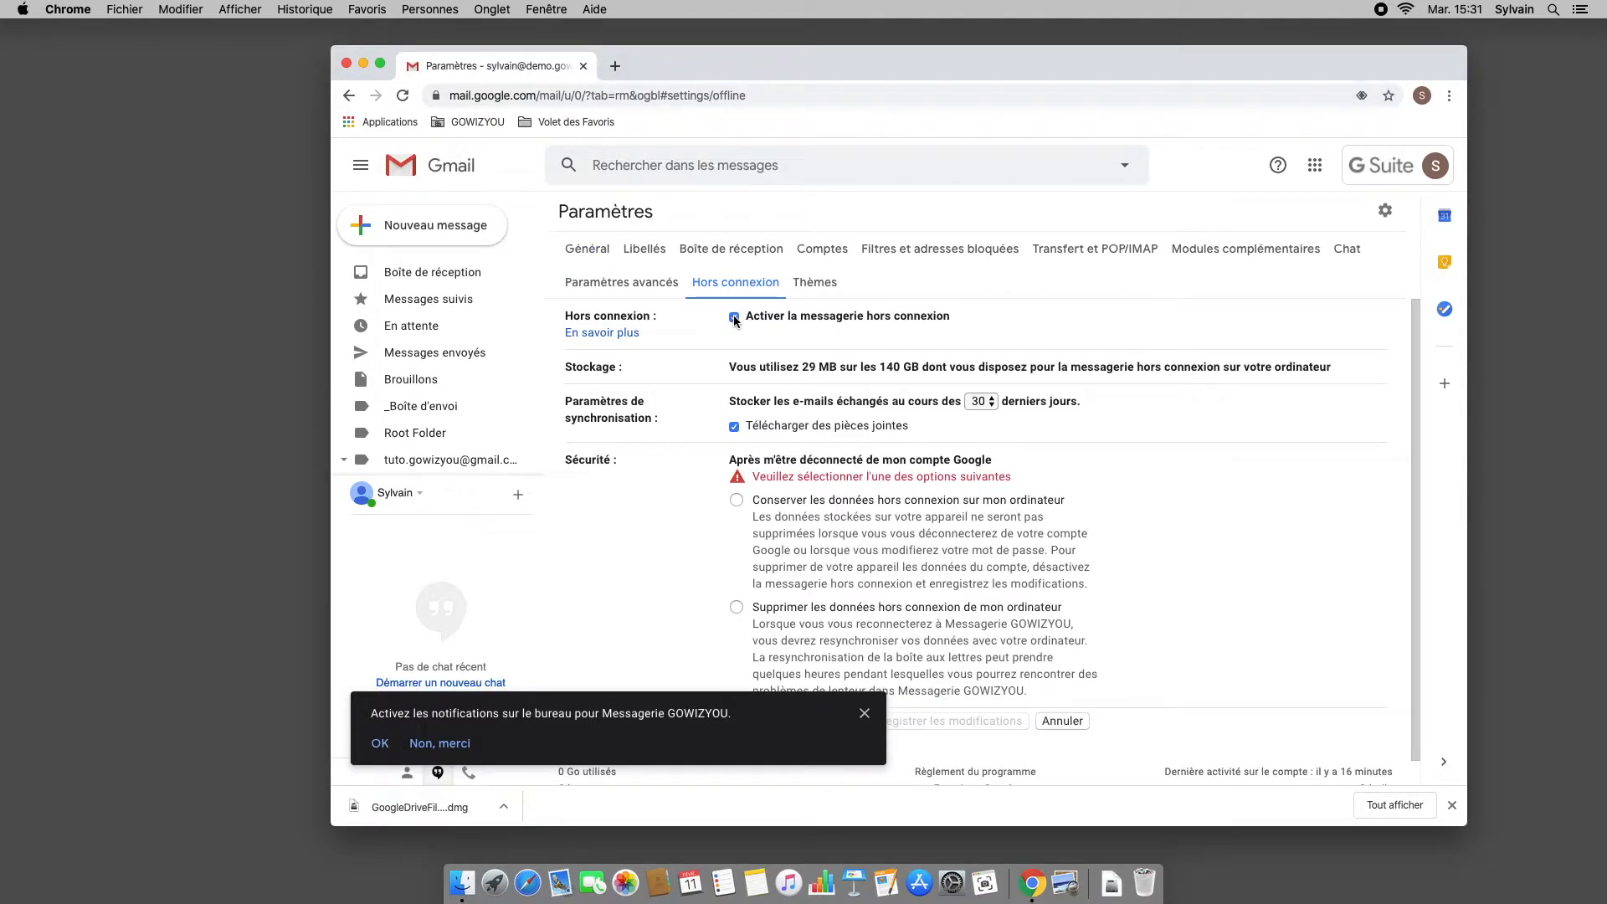
Step: Keep offline data on the computer, save the changes and accept the shared-device warning
scroll(962, 578, down, 1)
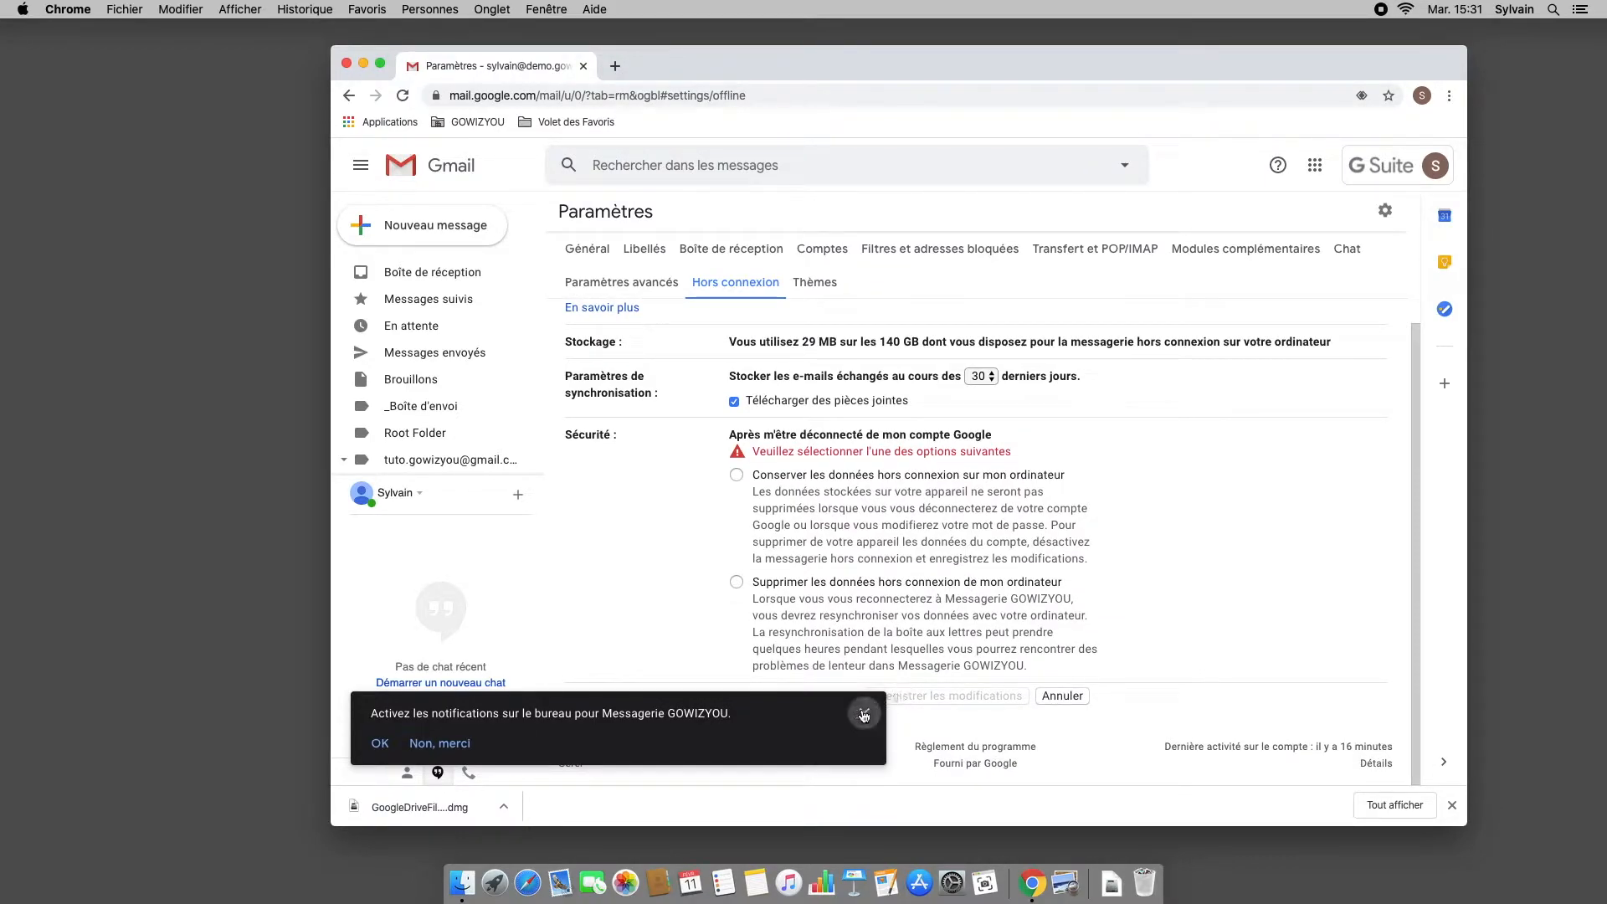
click(864, 715)
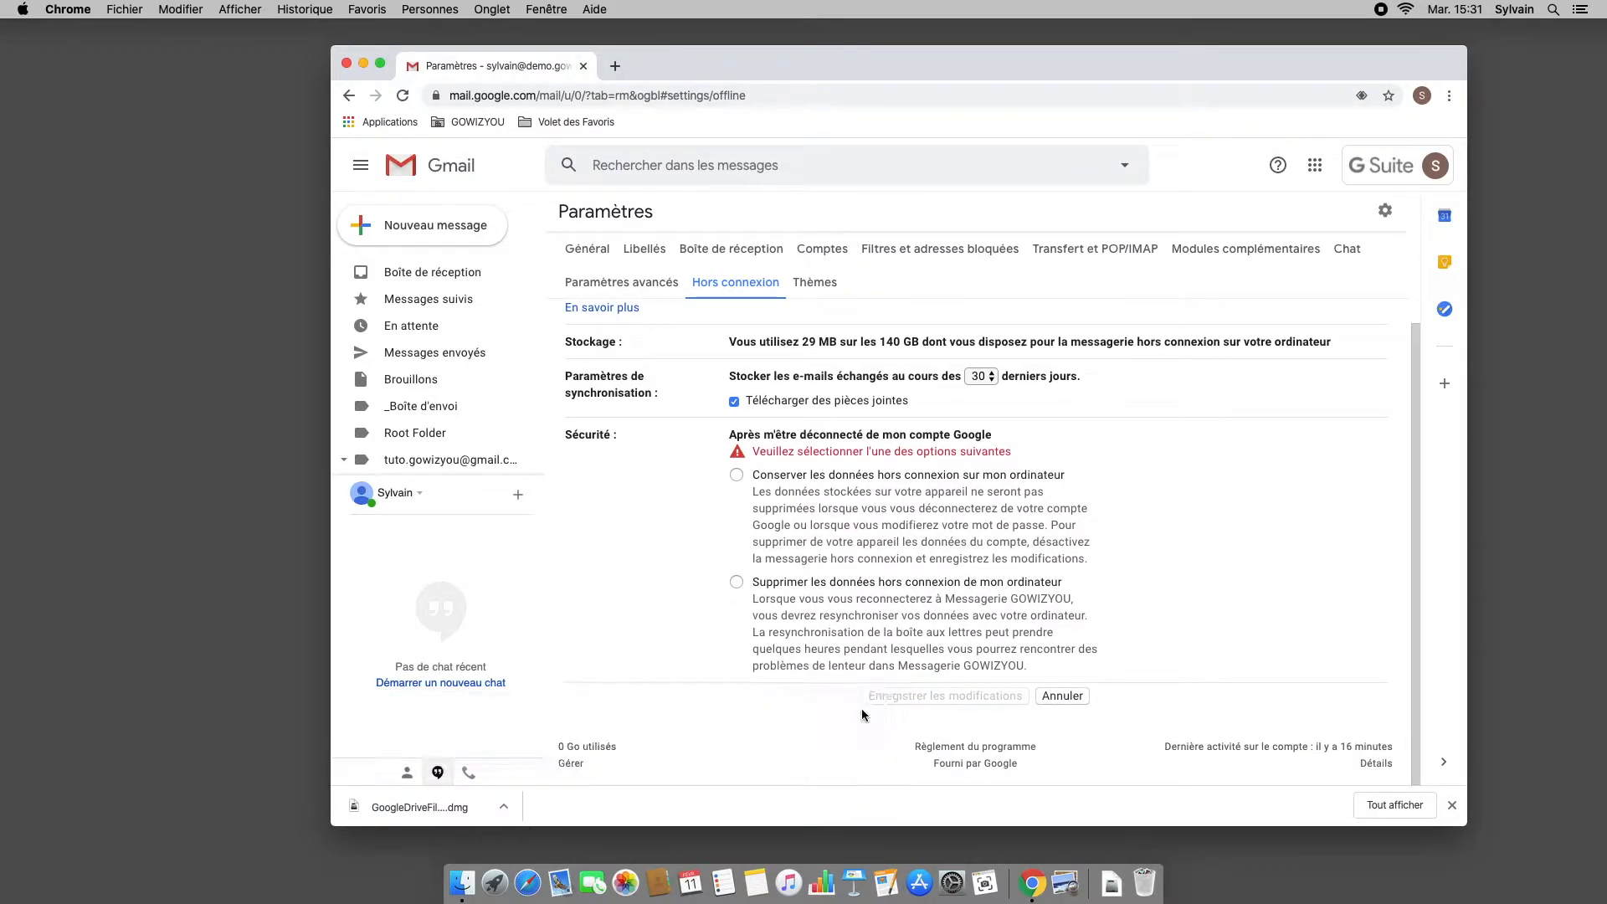
click(802, 522)
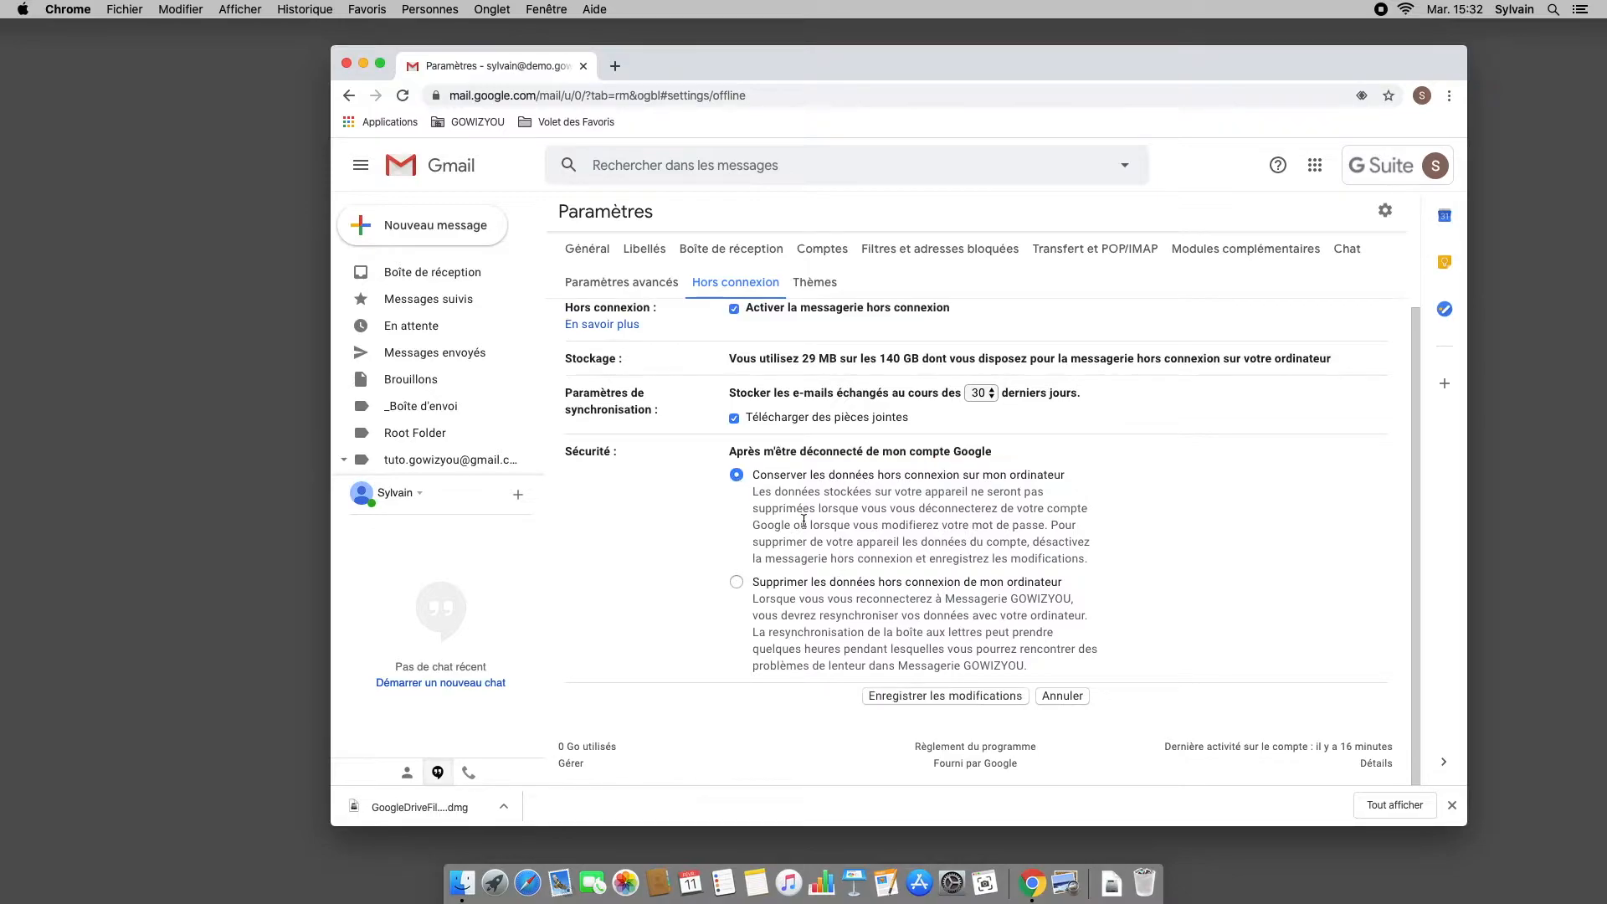
click(973, 696)
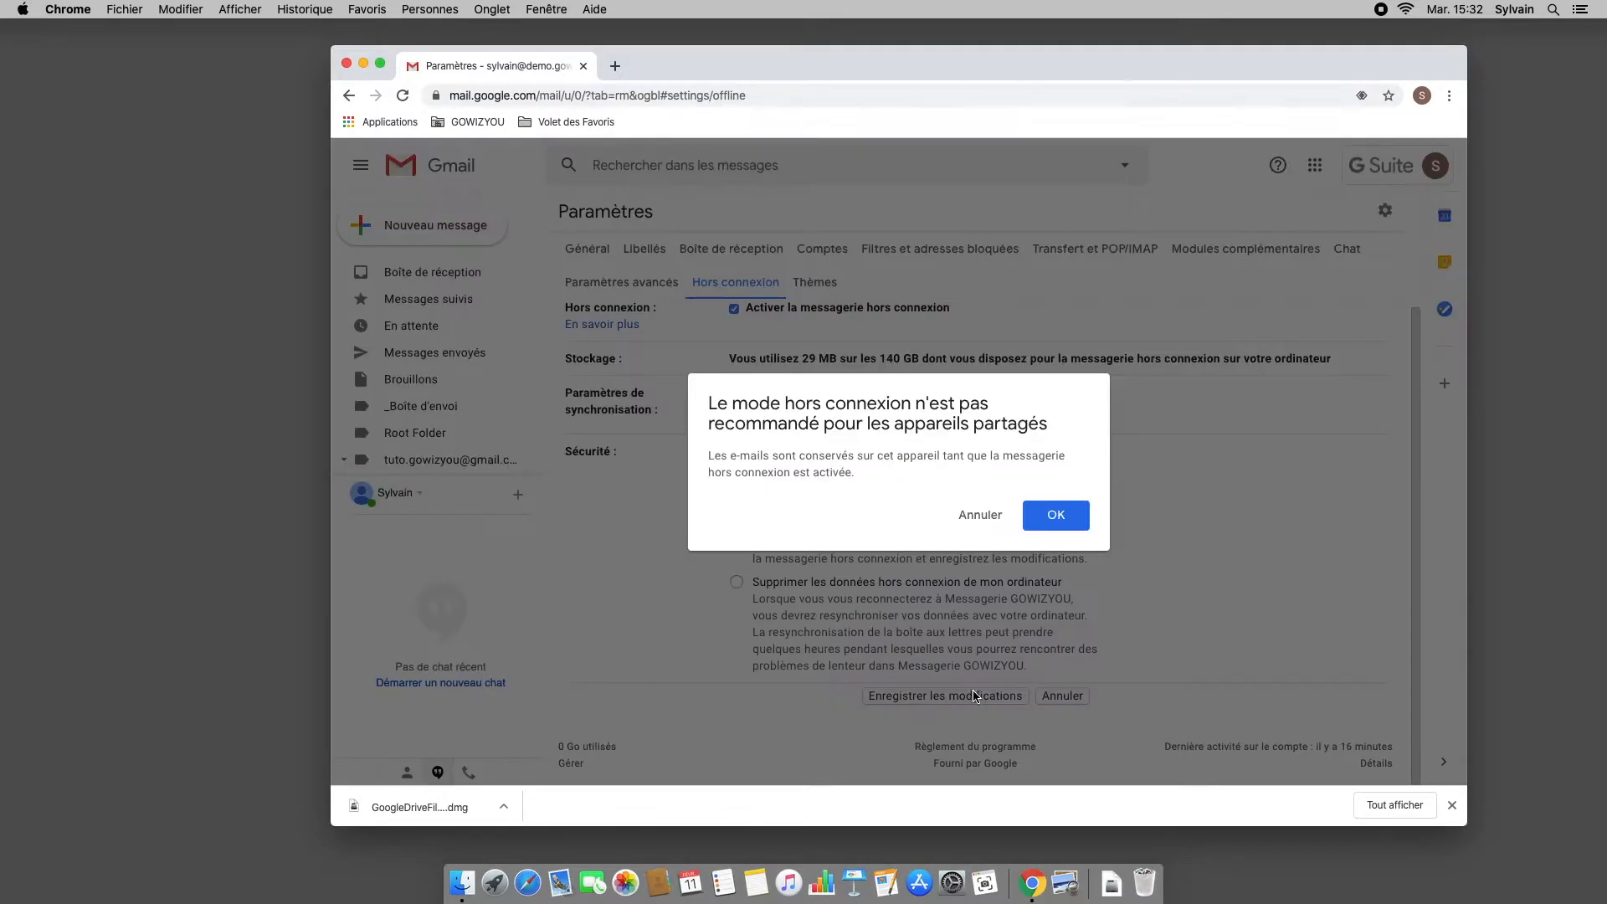
click(1056, 515)
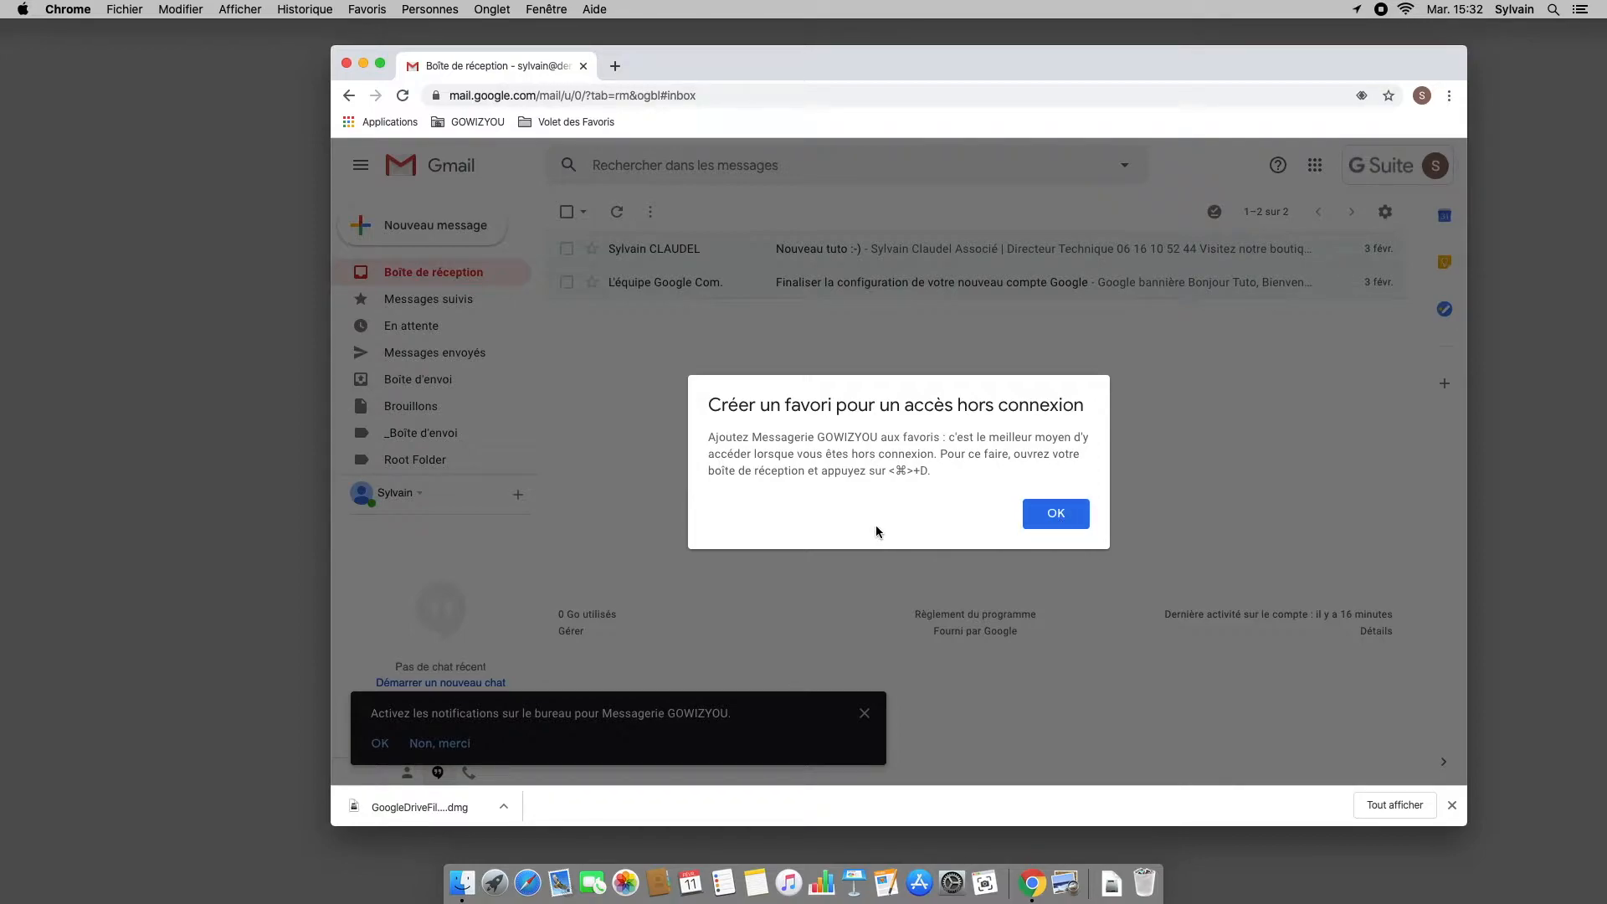
Step: Dismiss the bookmark tip and open Google Drive from the Google apps grid
click(1056, 513)
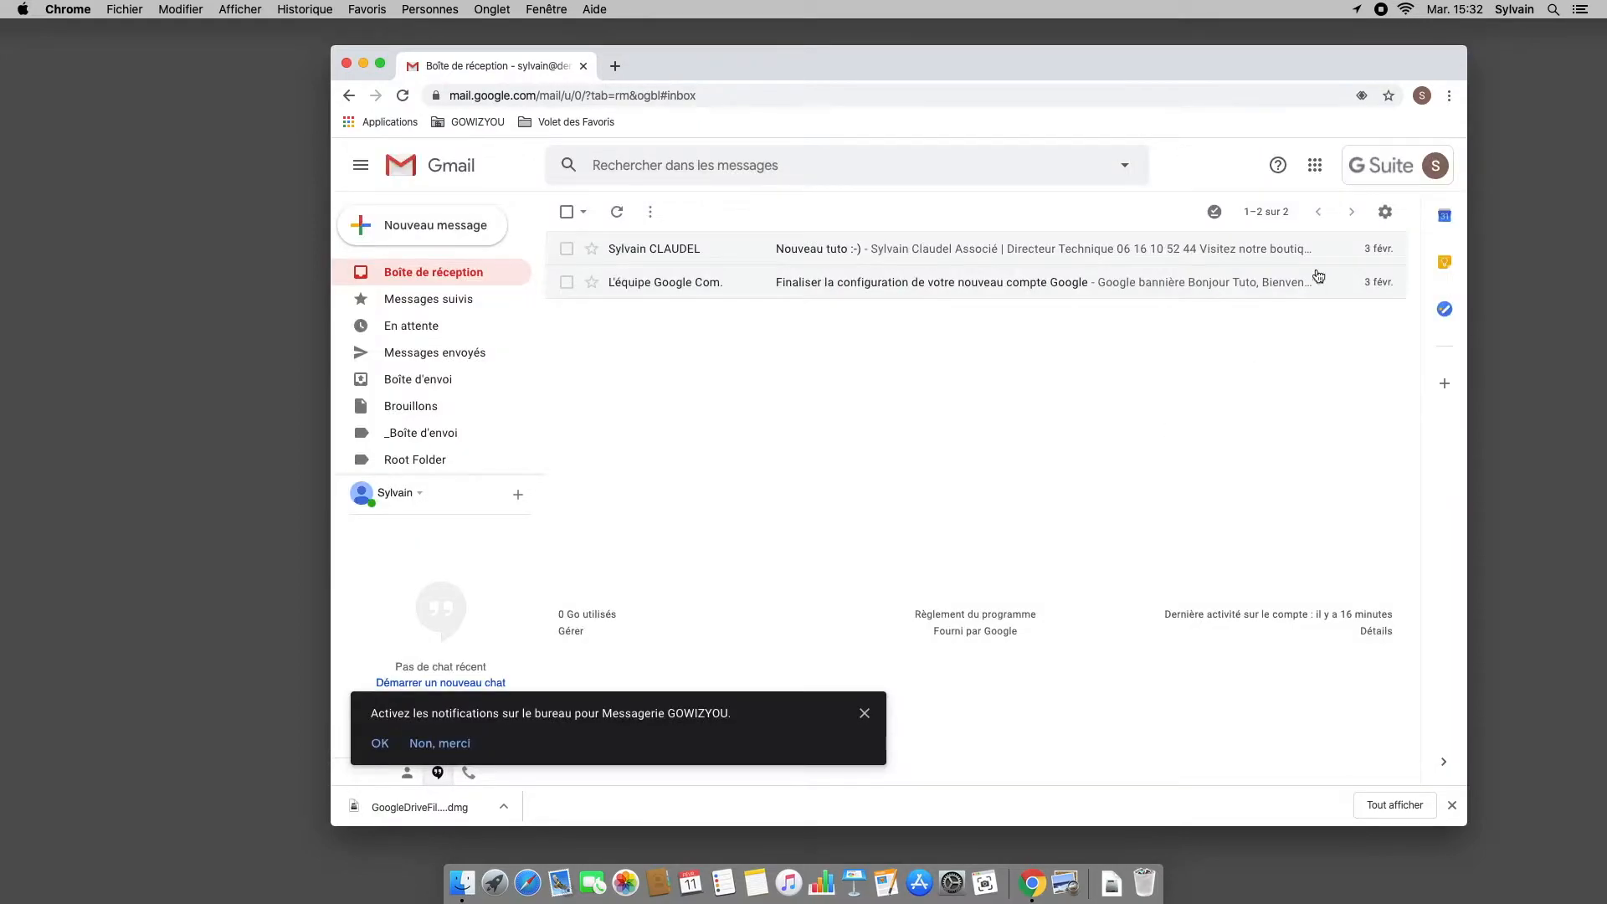
click(1316, 165)
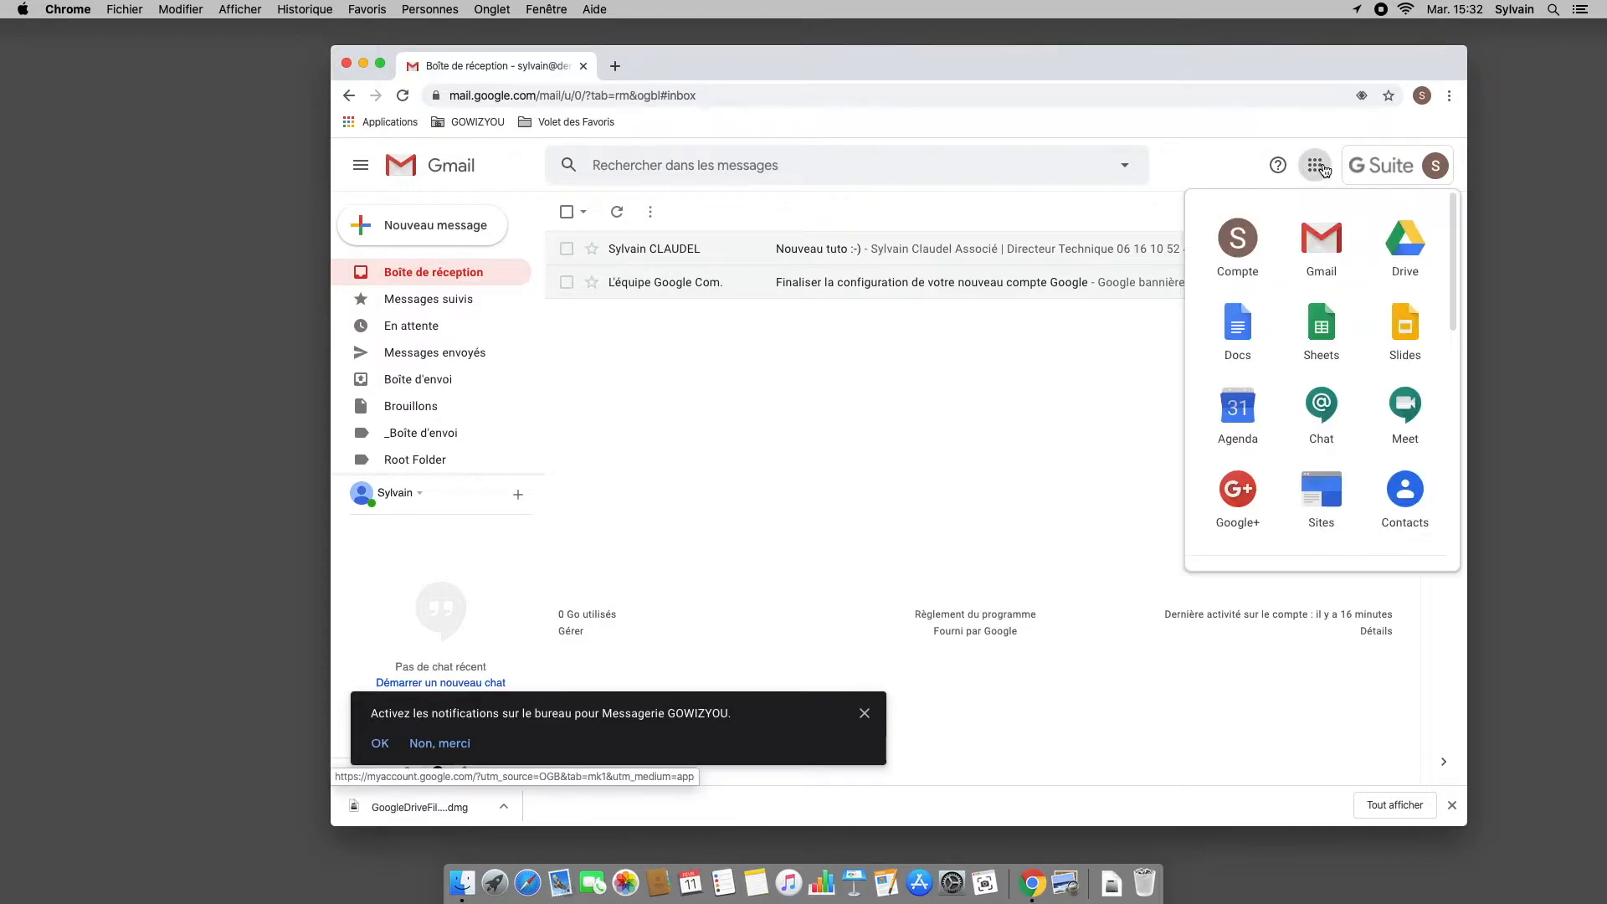
click(1404, 240)
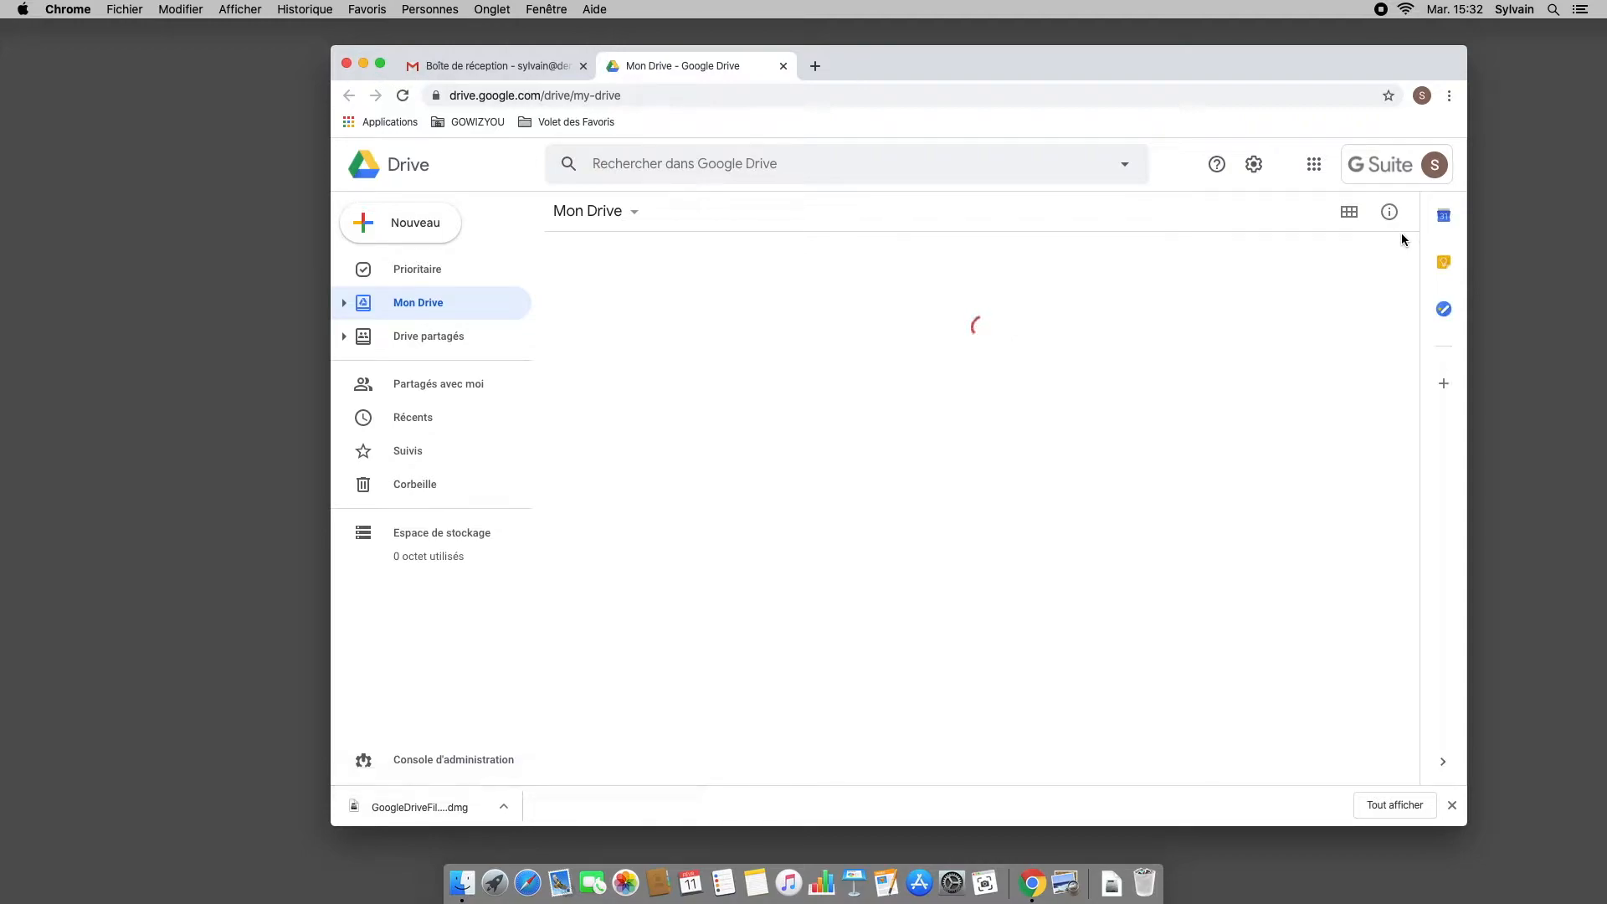
Step: Switch on Drive's Mode hors connexion and bring up the Drive for desktop download
click(1256, 166)
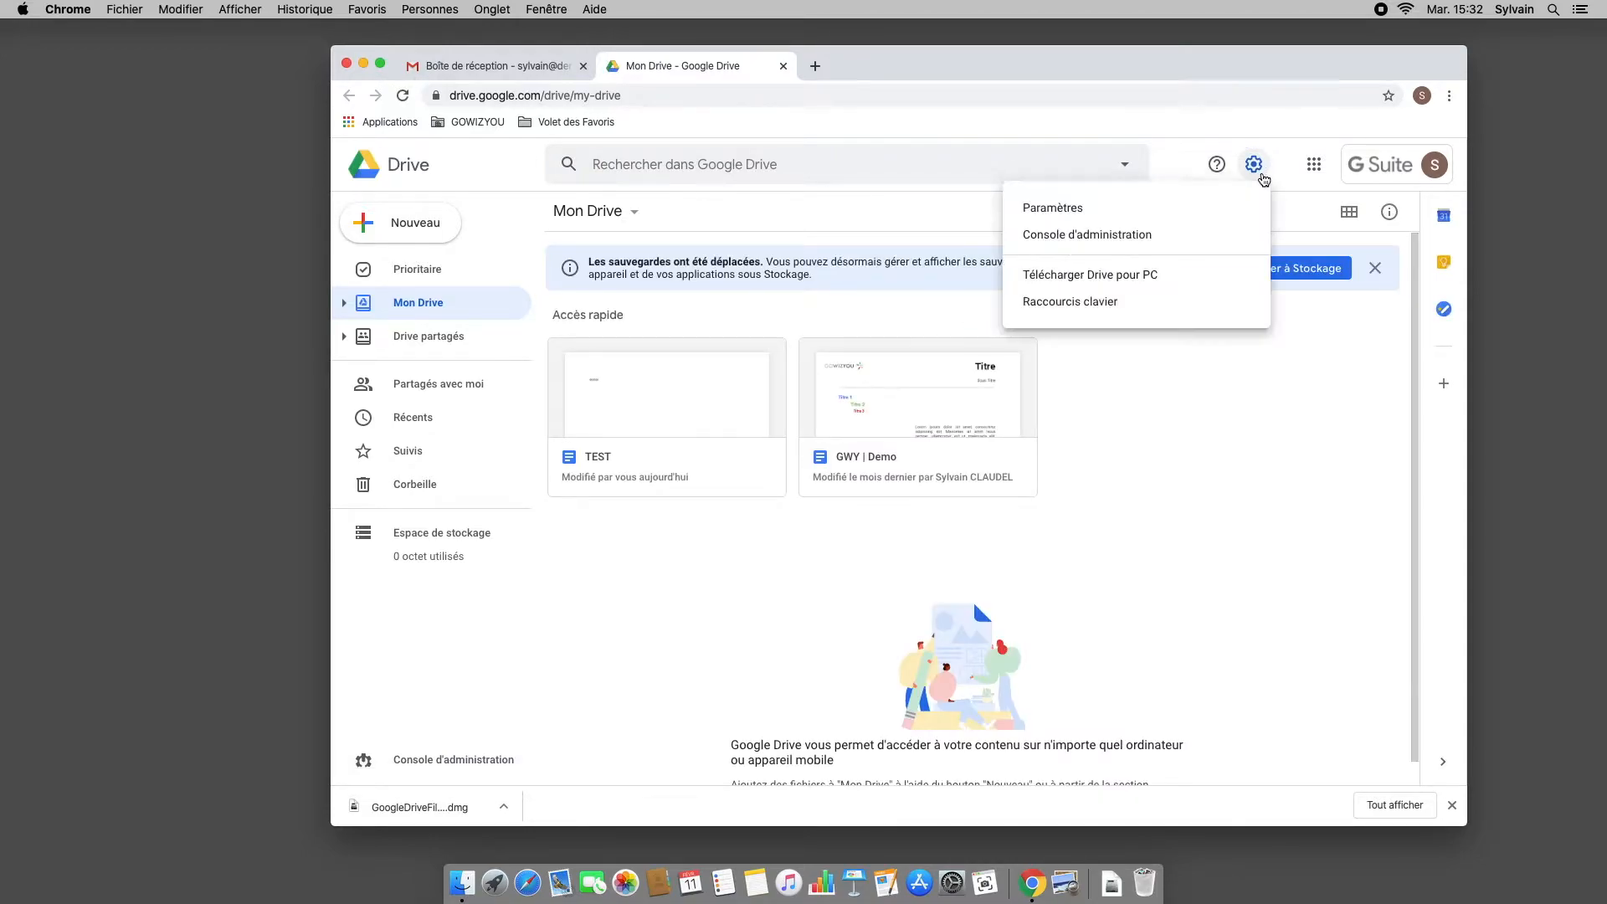
click(1207, 206)
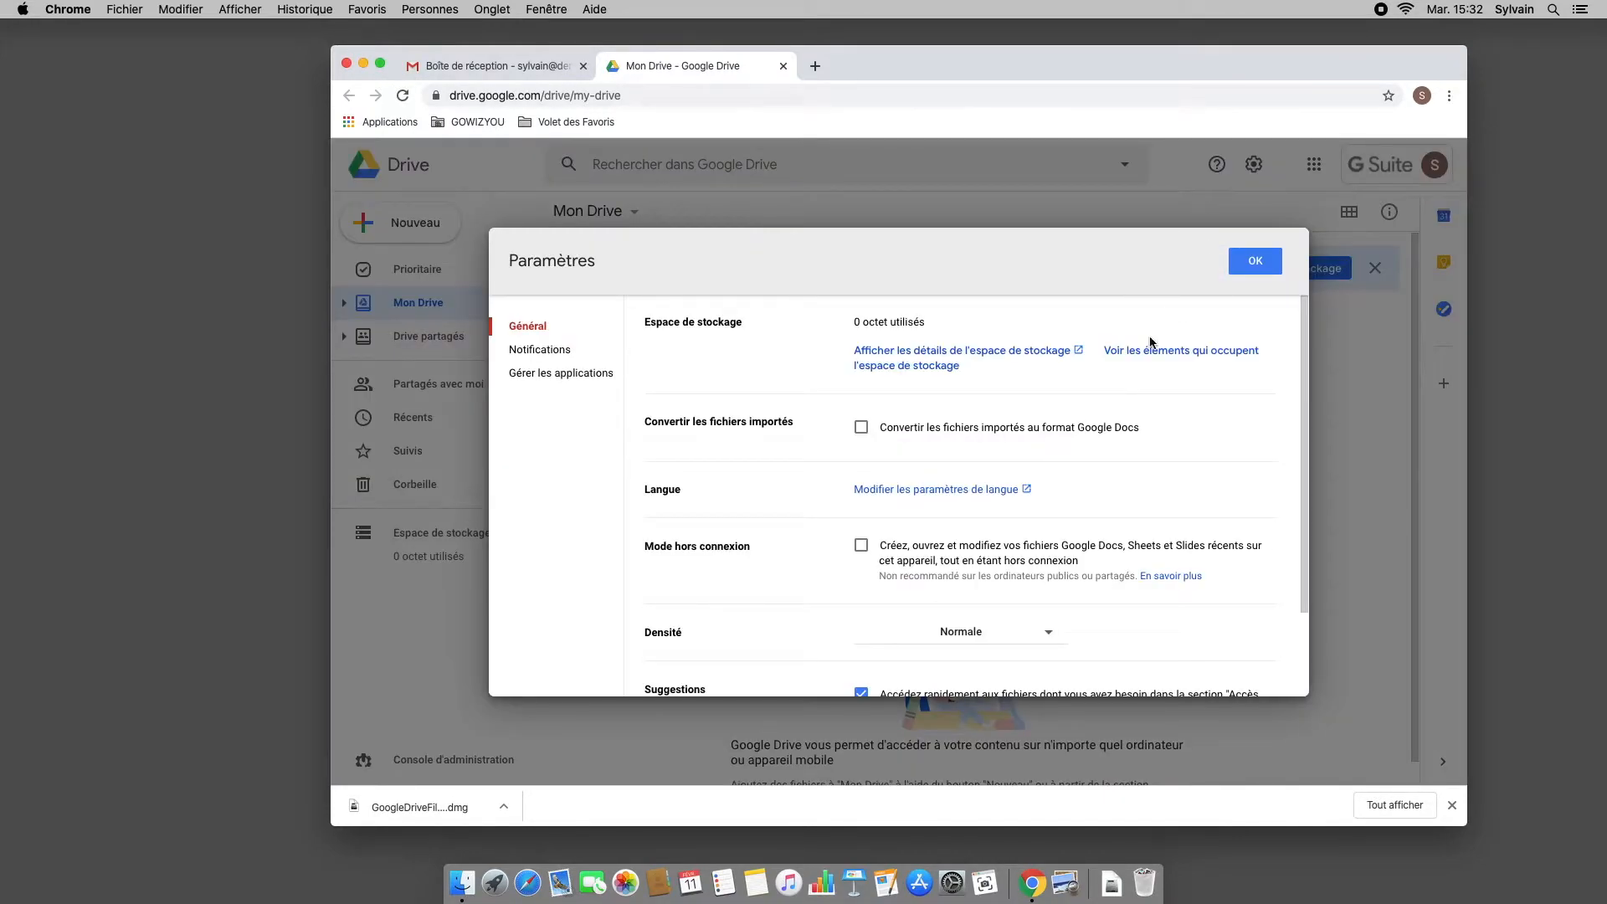
click(860, 546)
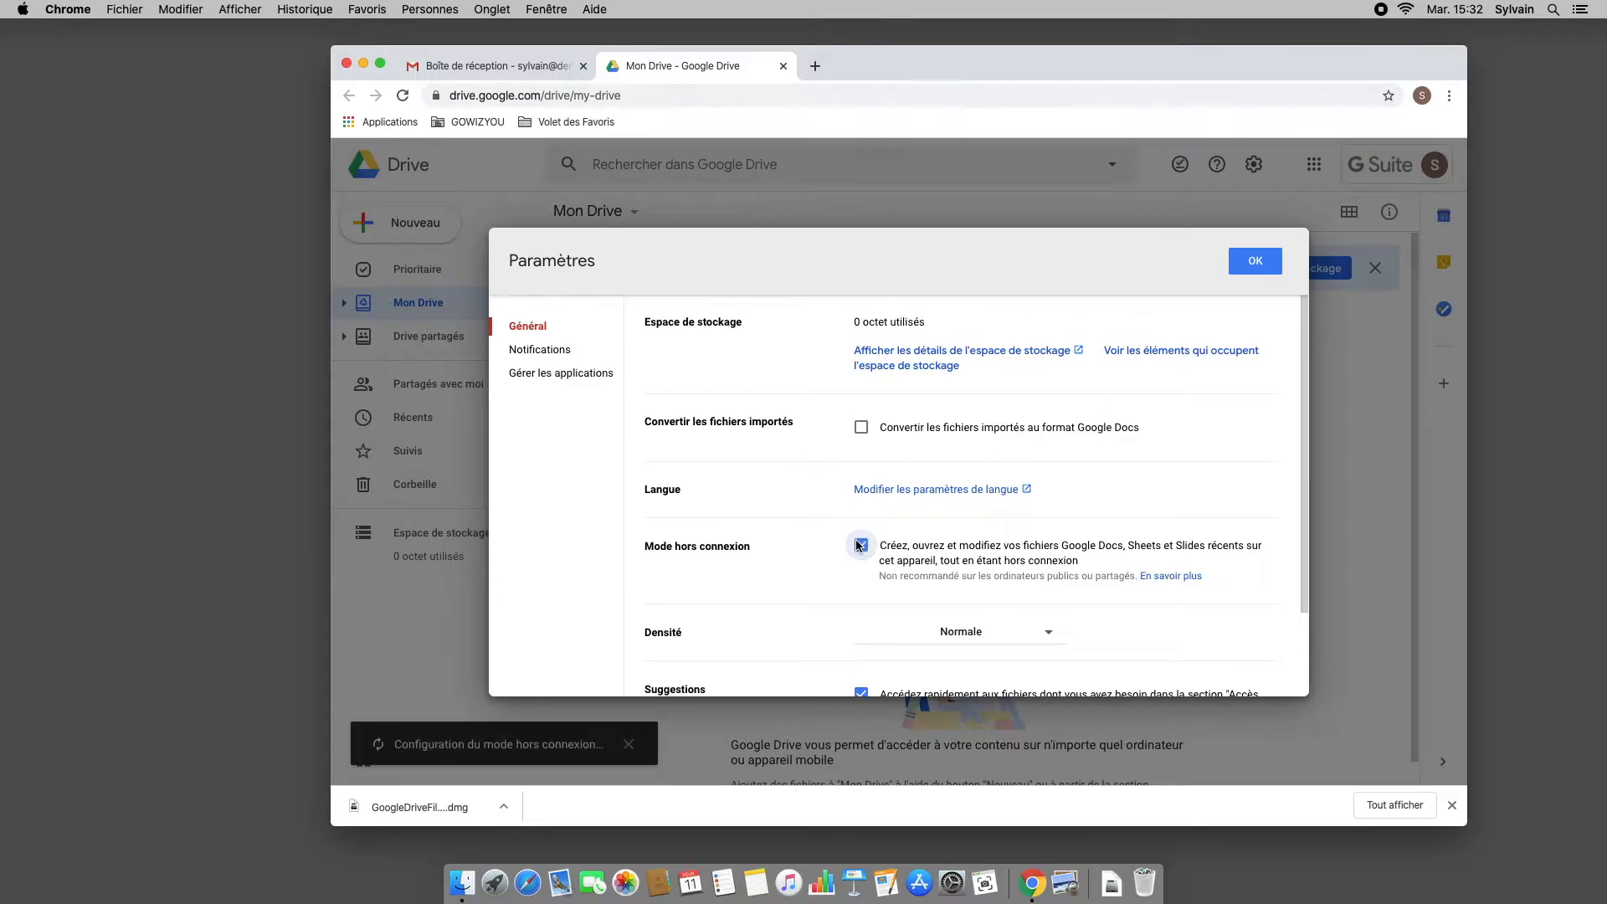
click(1255, 261)
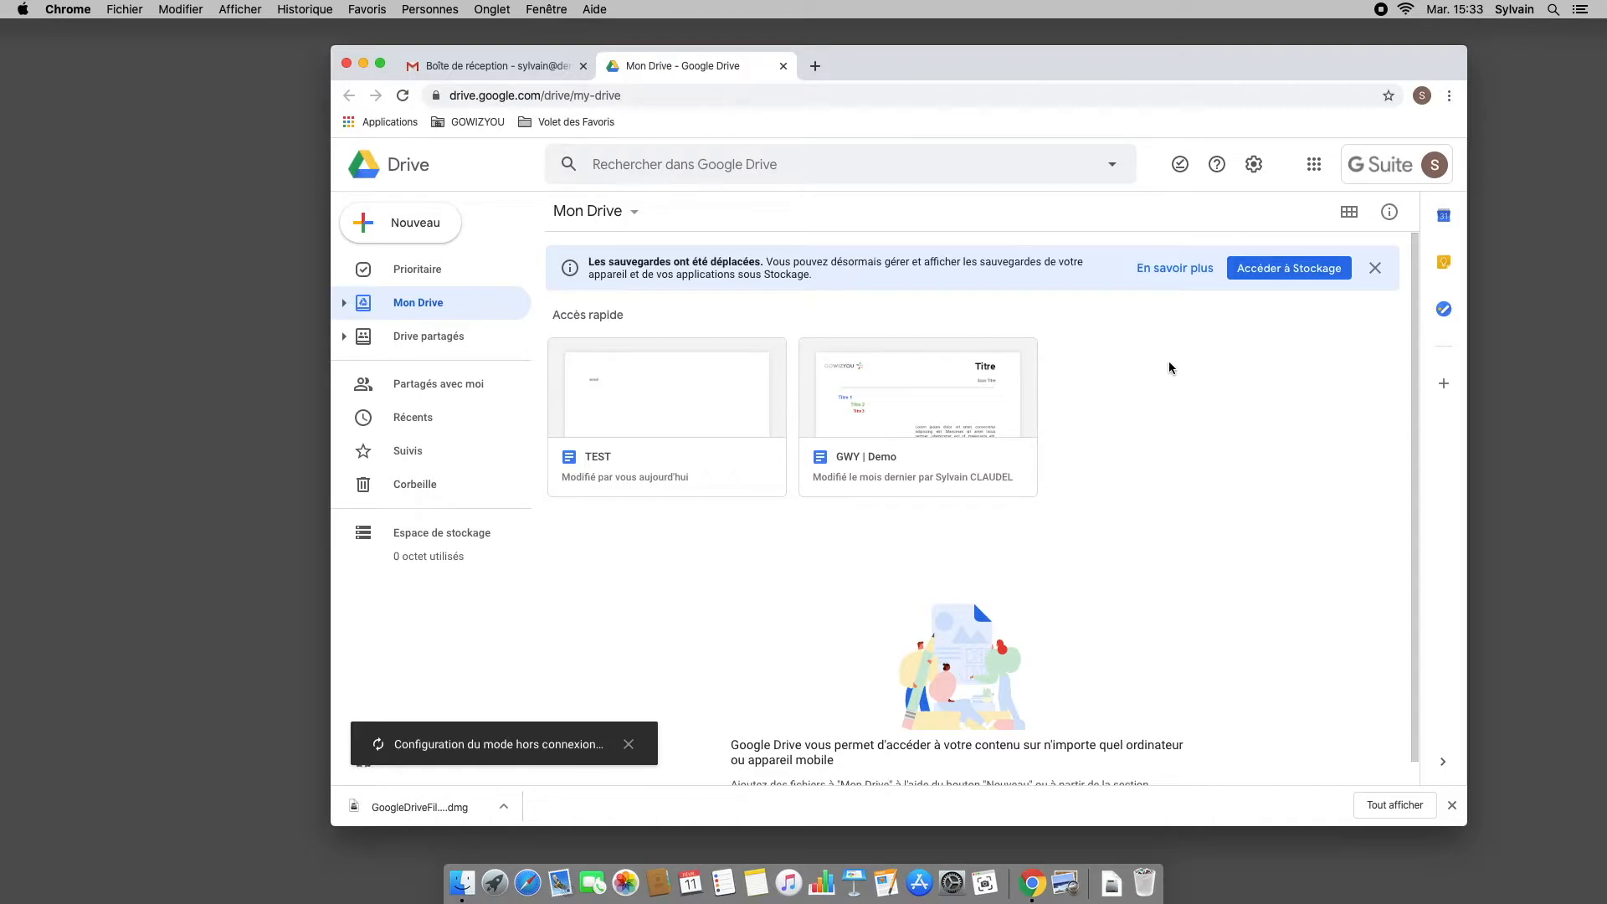
click(1253, 164)
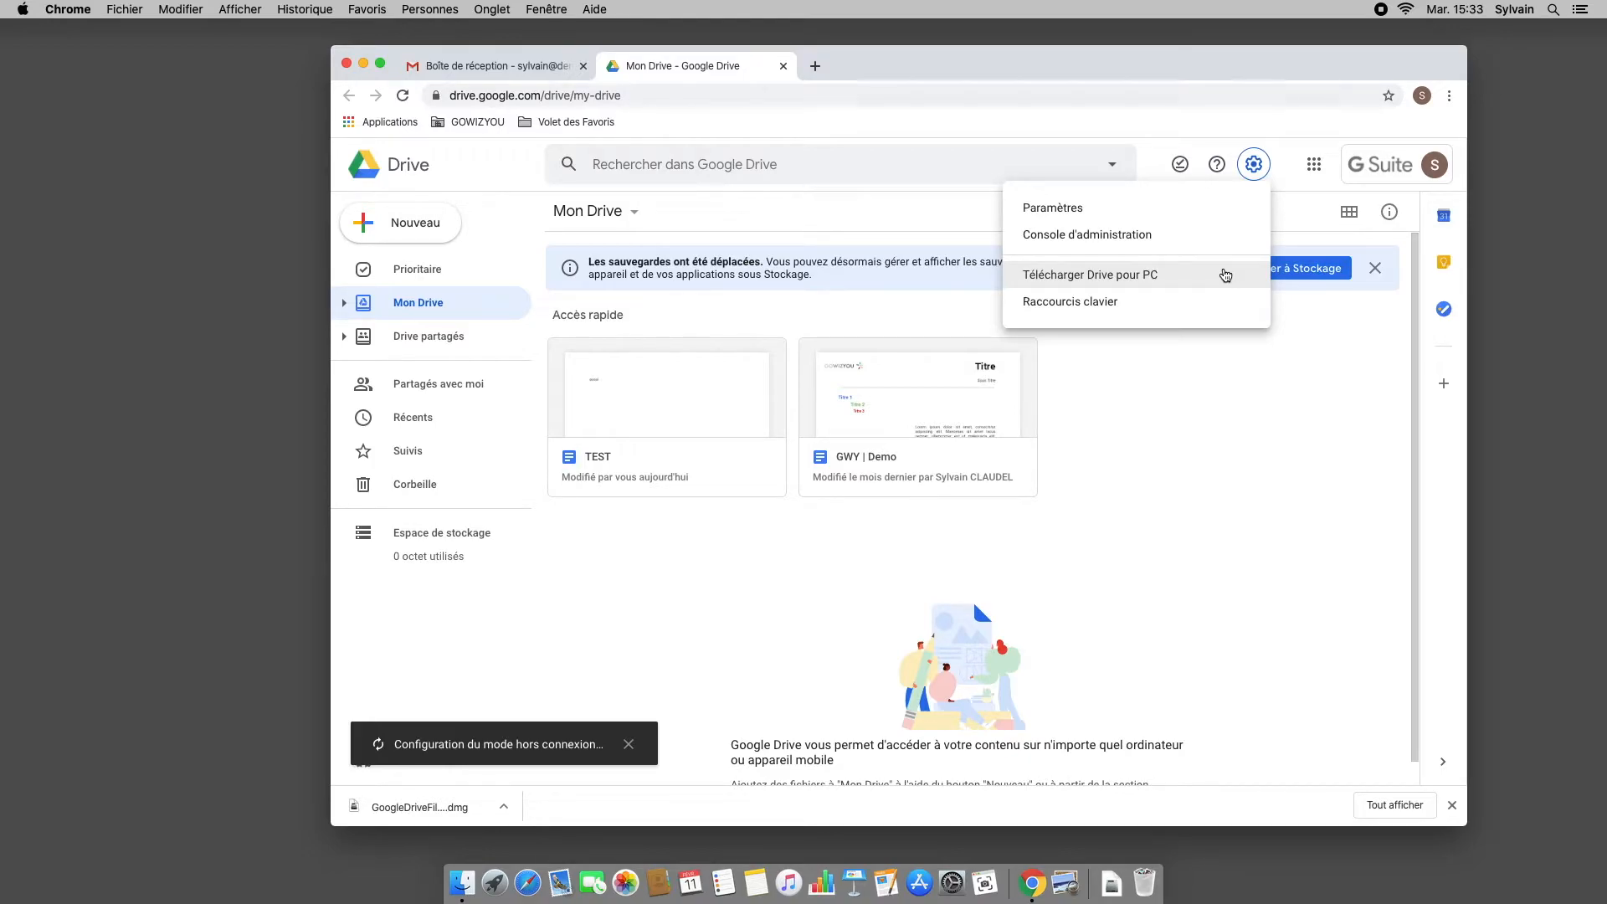
Step: Open GoogleDriveFileStream.dmg and launch the GoogleDriveFileStream.pkg installer
click(427, 811)
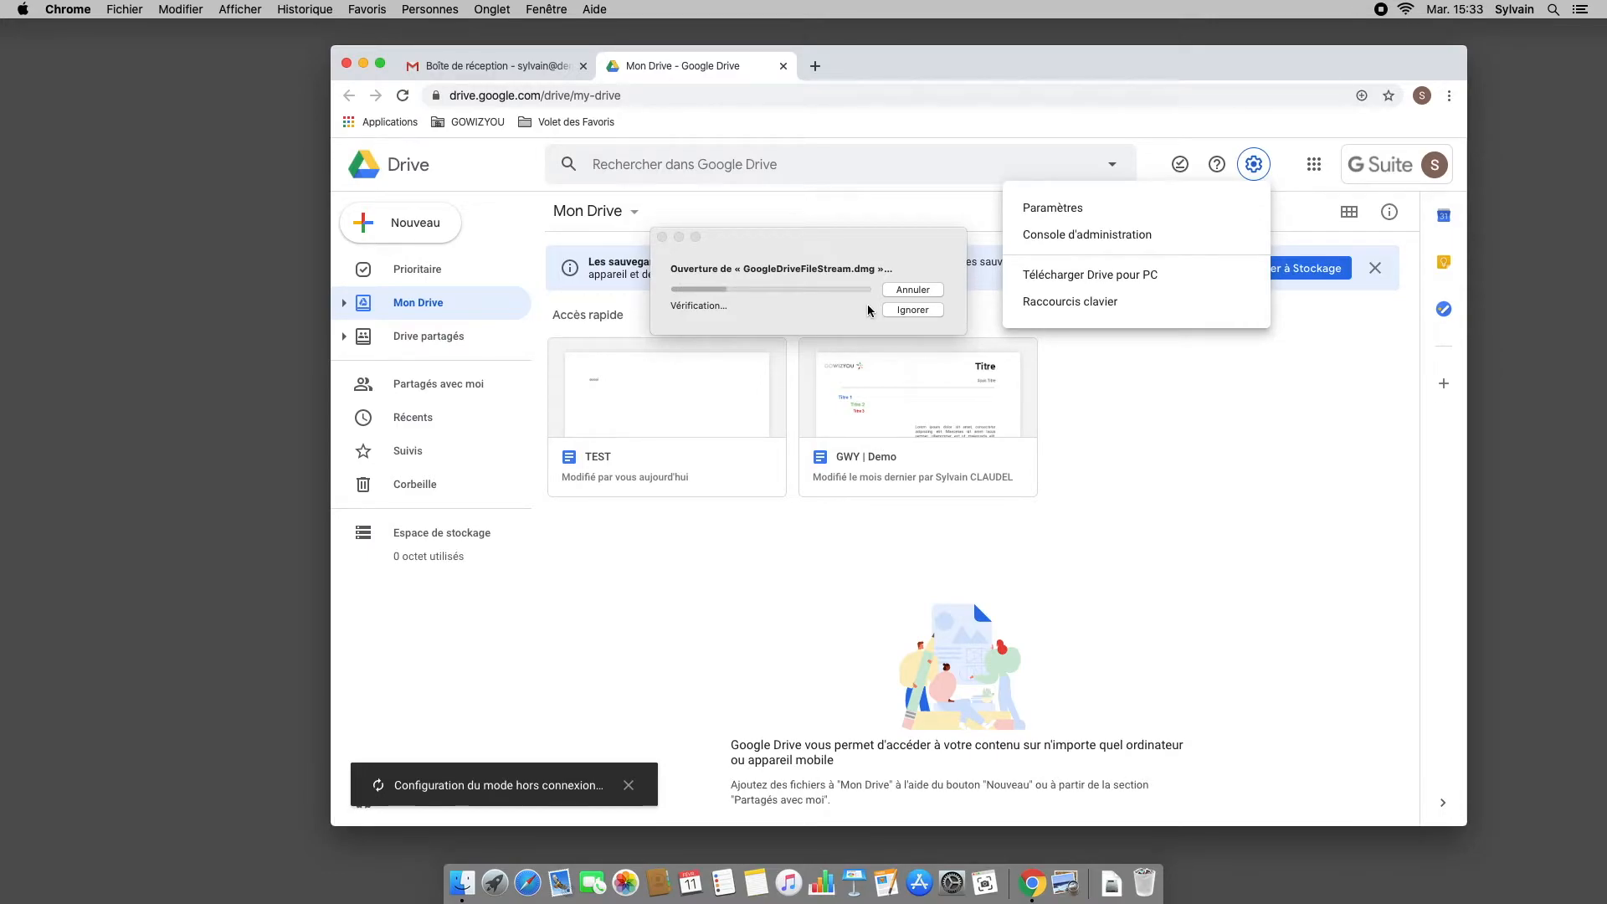
double_click(572, 203)
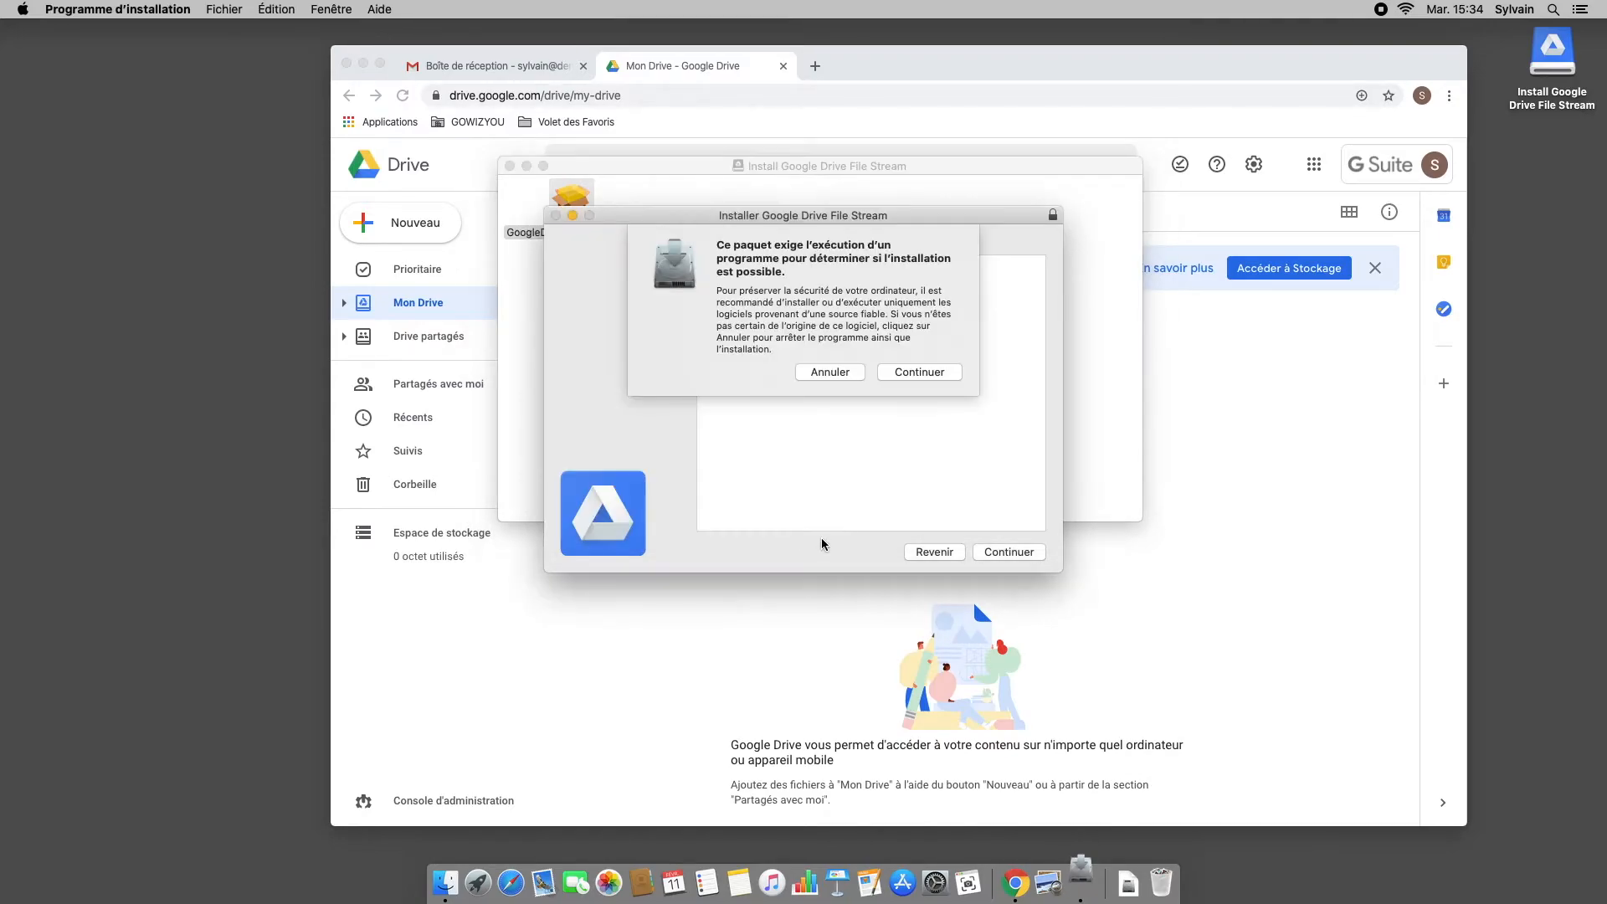
Step: Run the Drive File Stream installer and authorise it with the admin password
click(919, 372)
click(1008, 551)
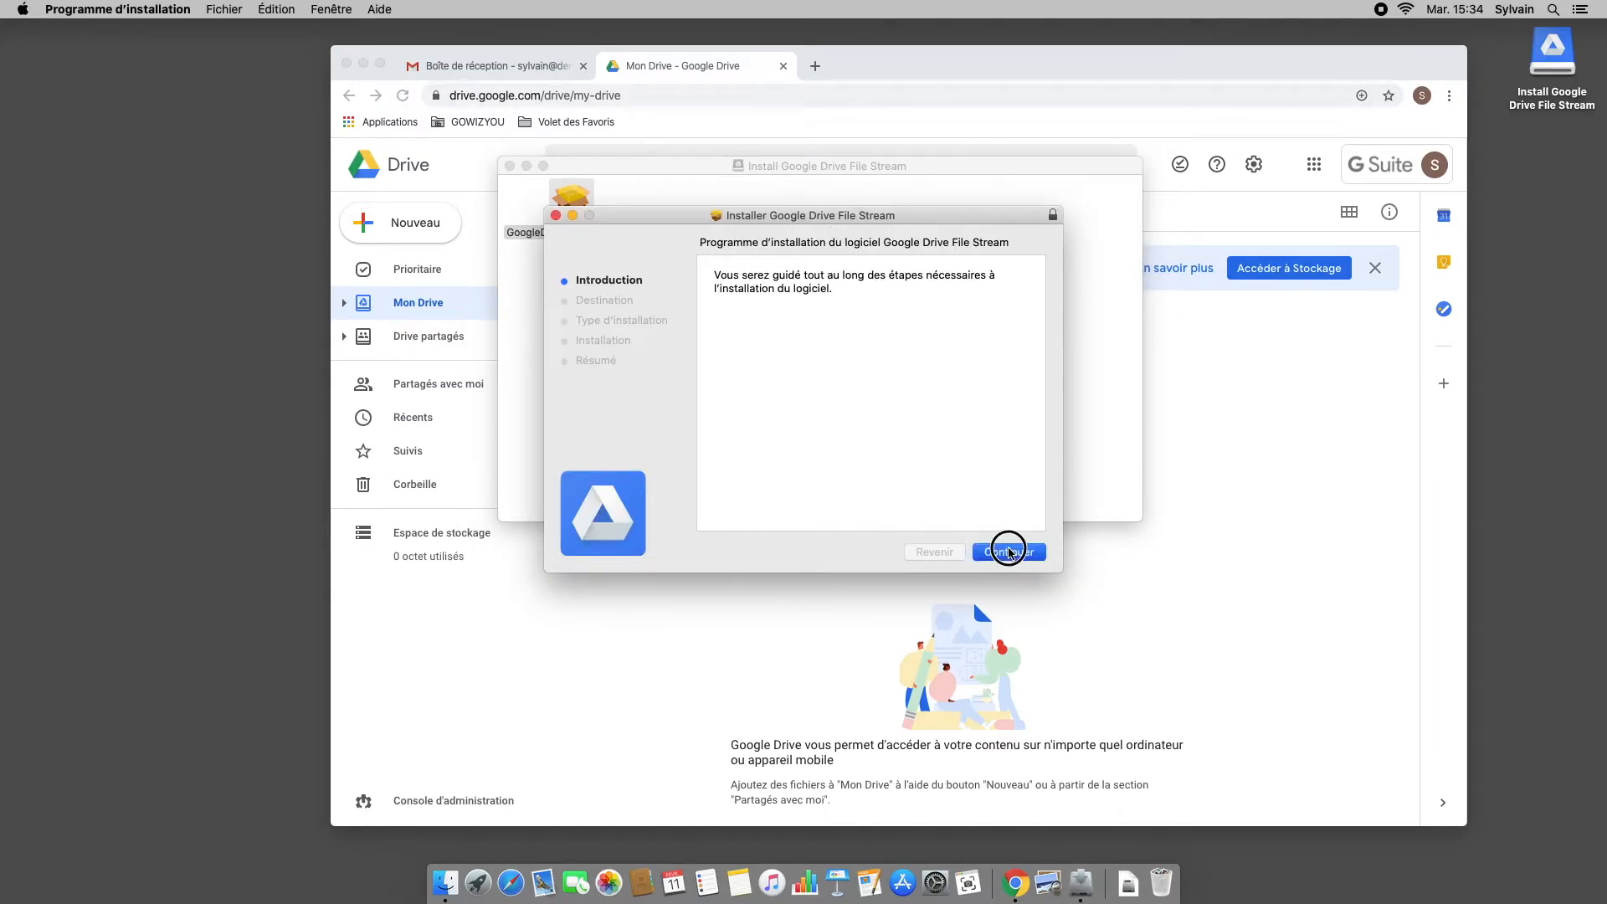
click(1014, 553)
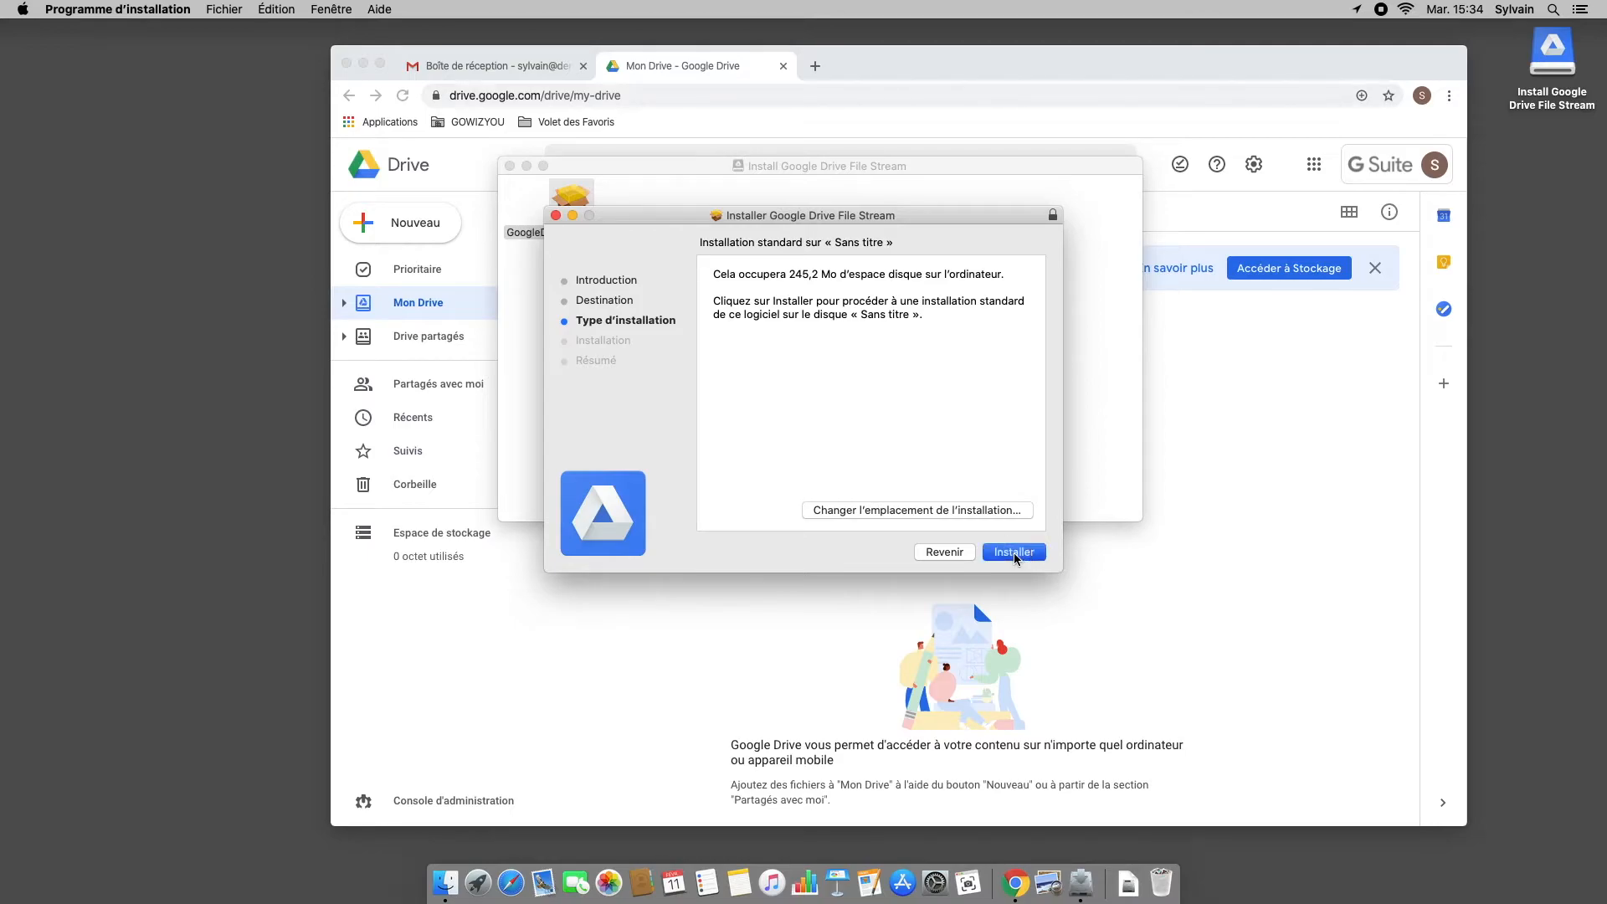
text(•••••••••)
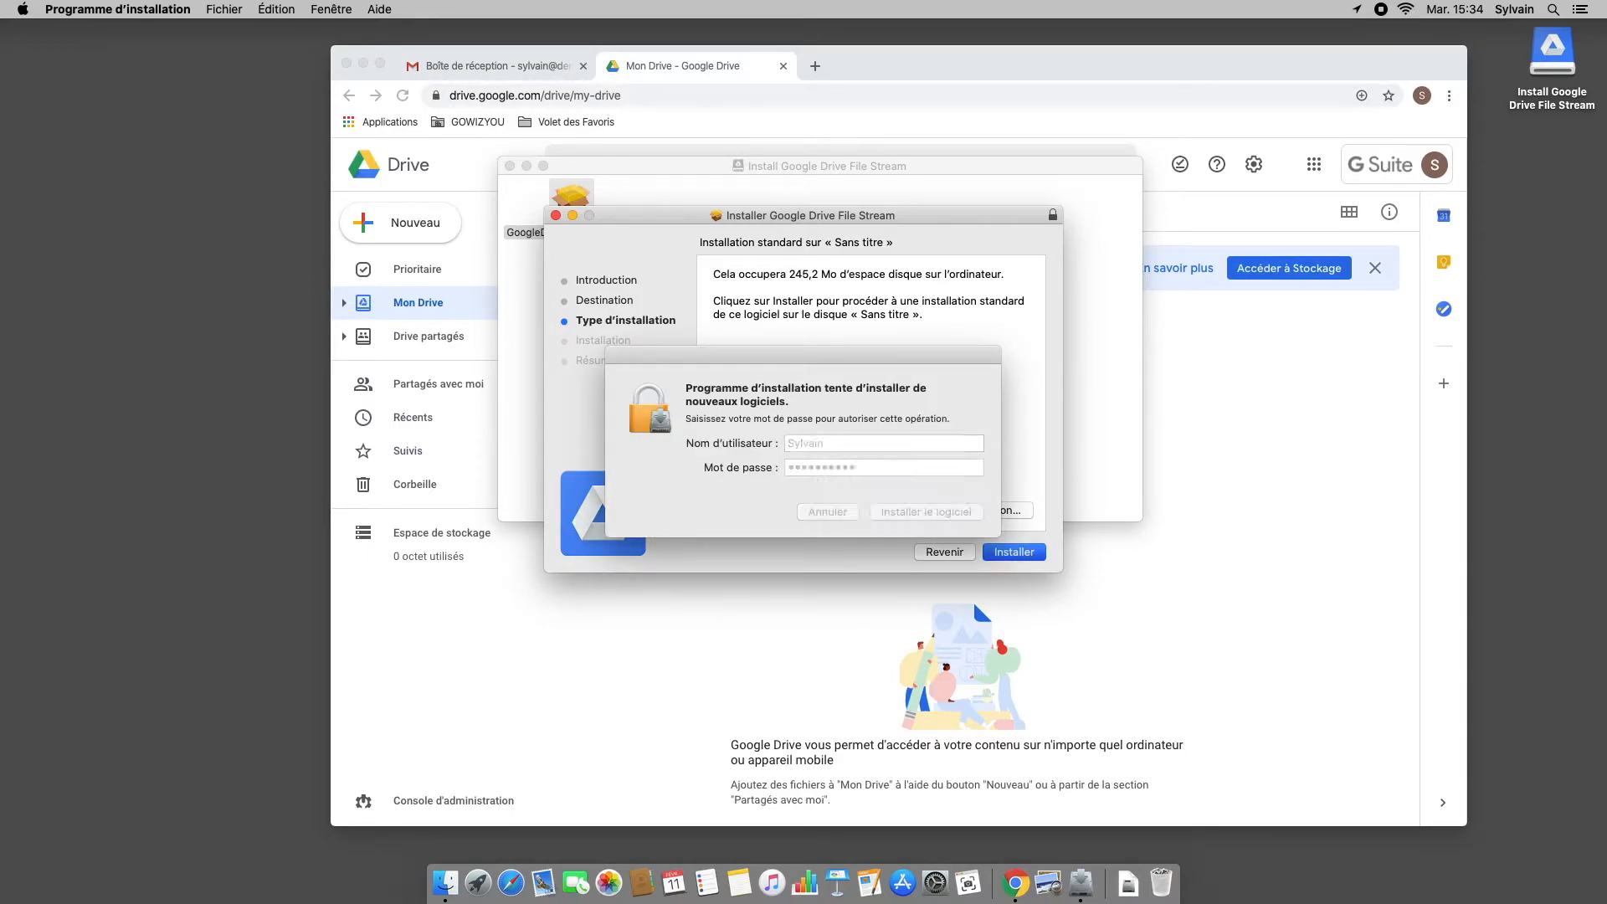
key(Return)
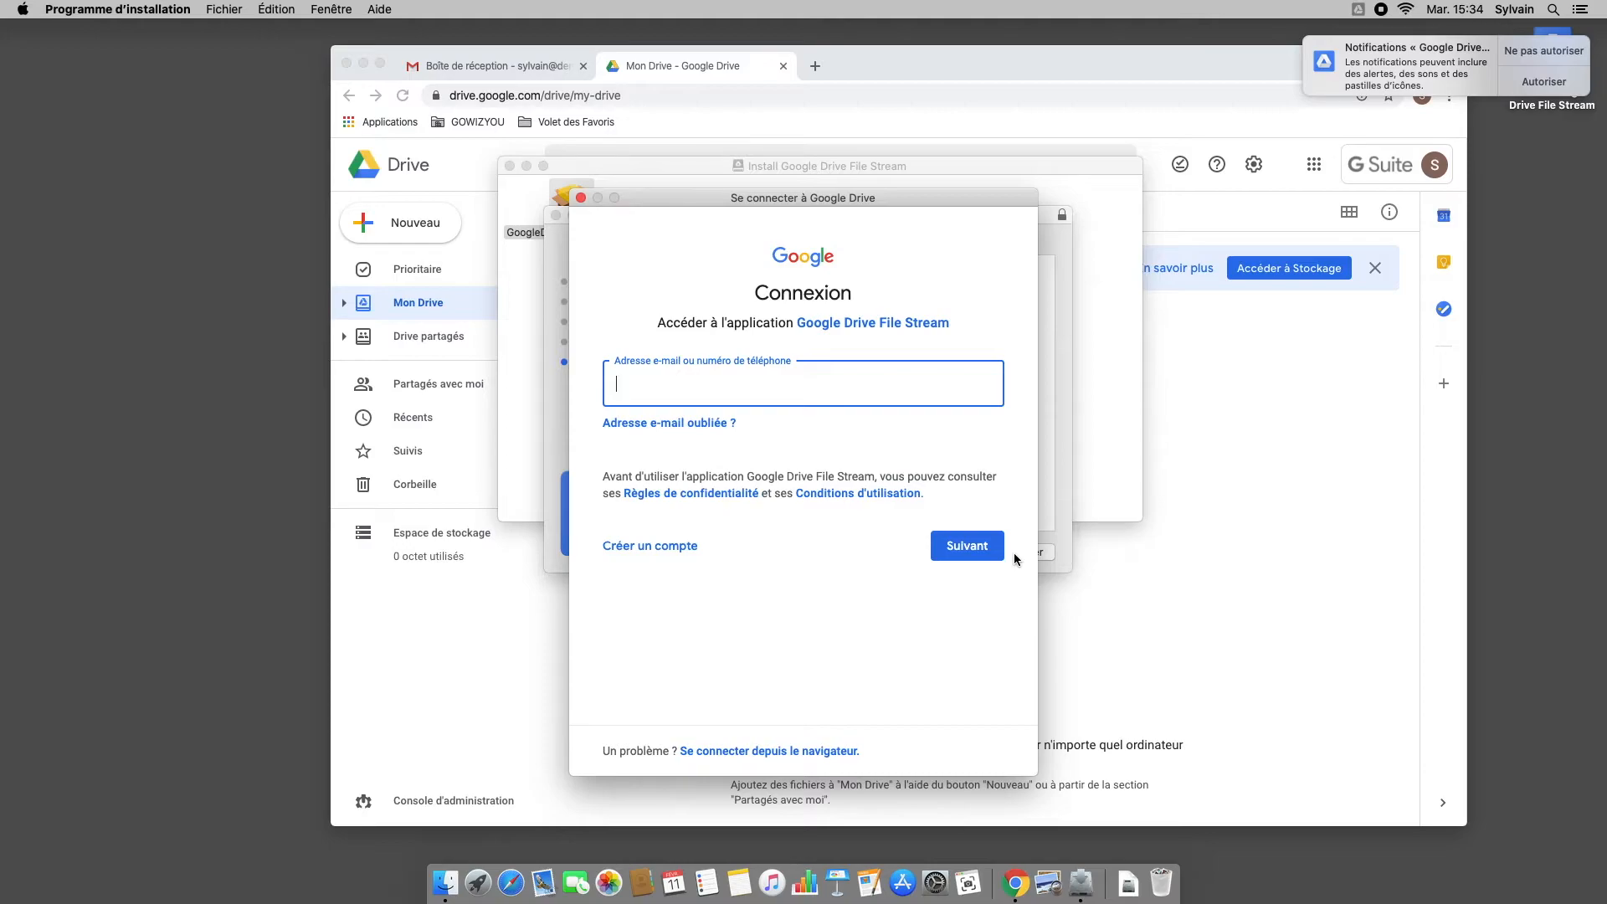
Step: Sign in with the Google account e-mail and password, then close the installer
key(Return)
text(•)
key(Return)
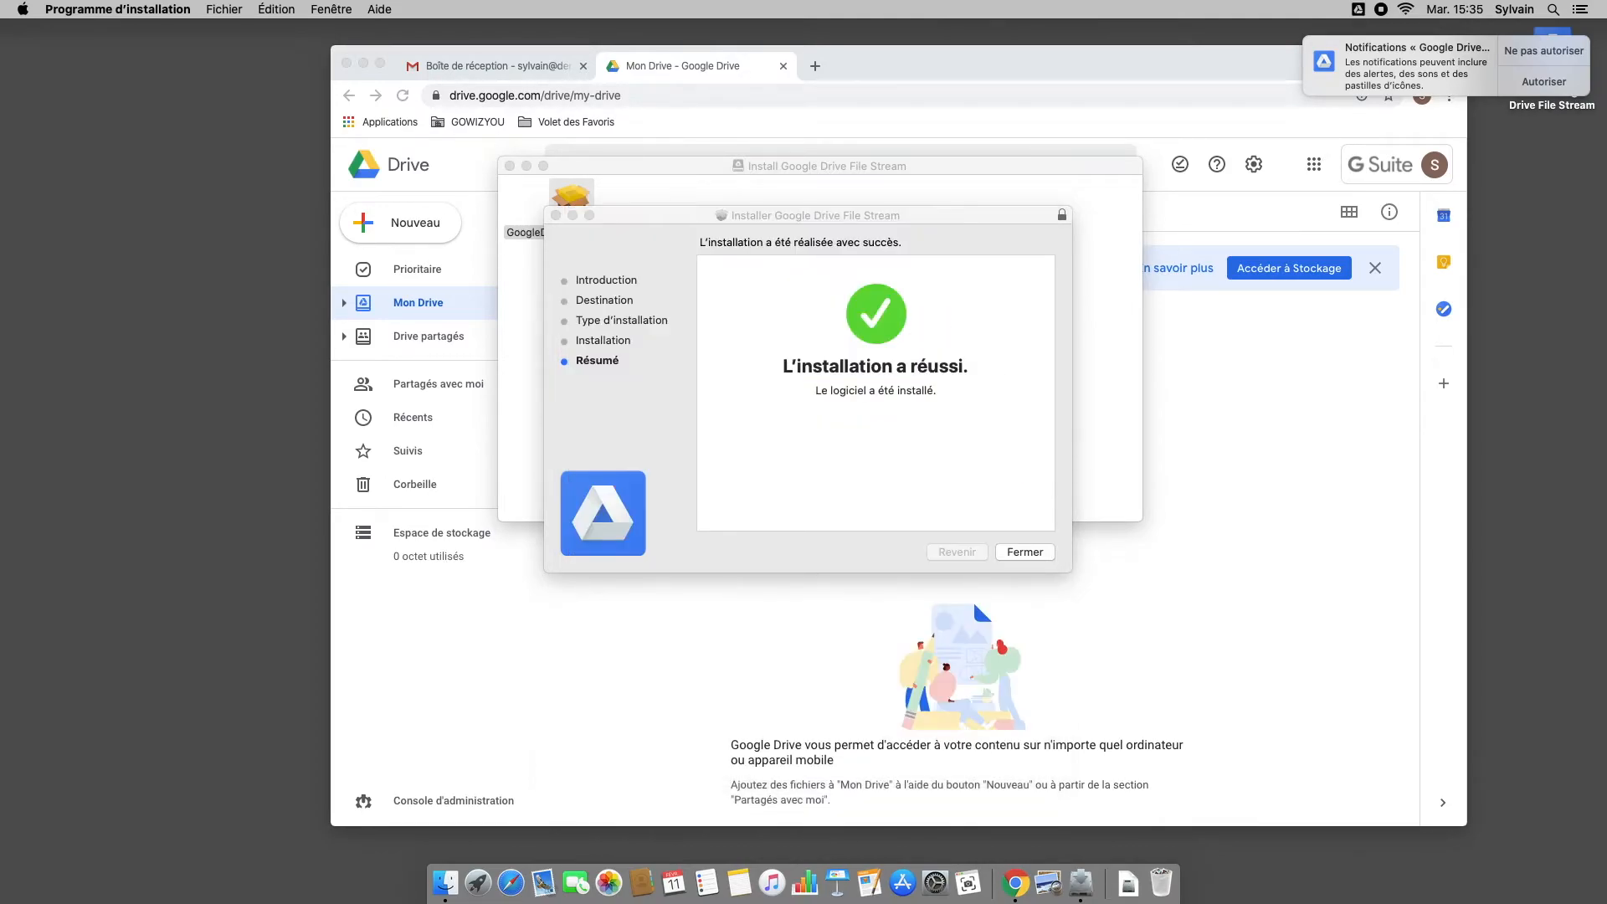
click(1025, 552)
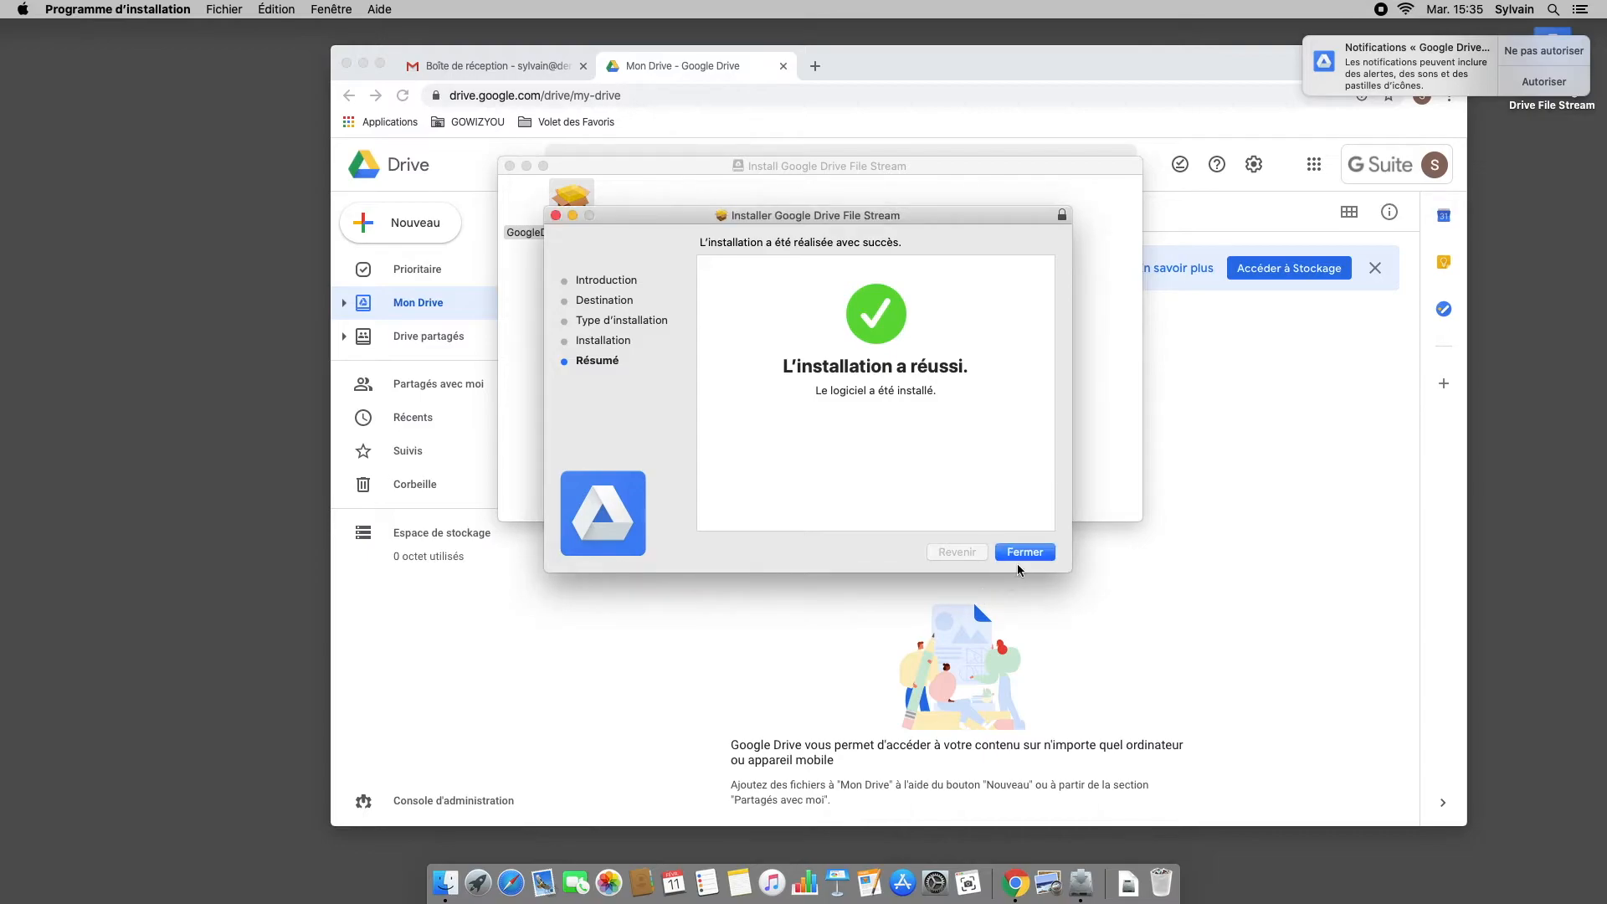
click(889, 327)
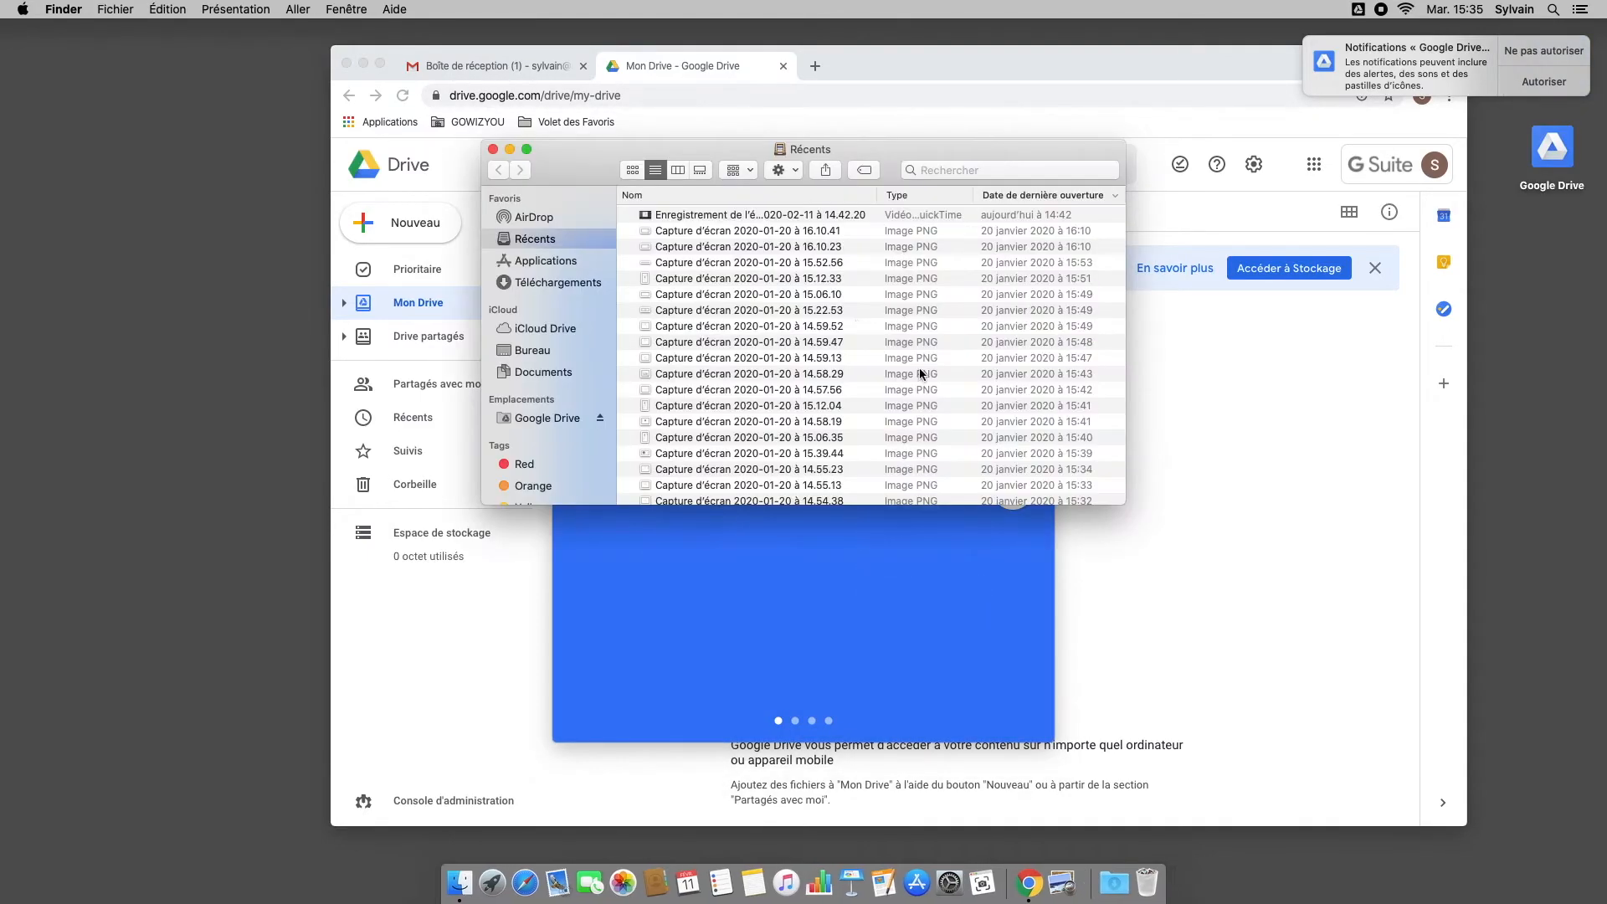
Step: Step through the welcome slides and open the Google Drive folder with Mon Drive expanded
click(1015, 502)
click(1027, 494)
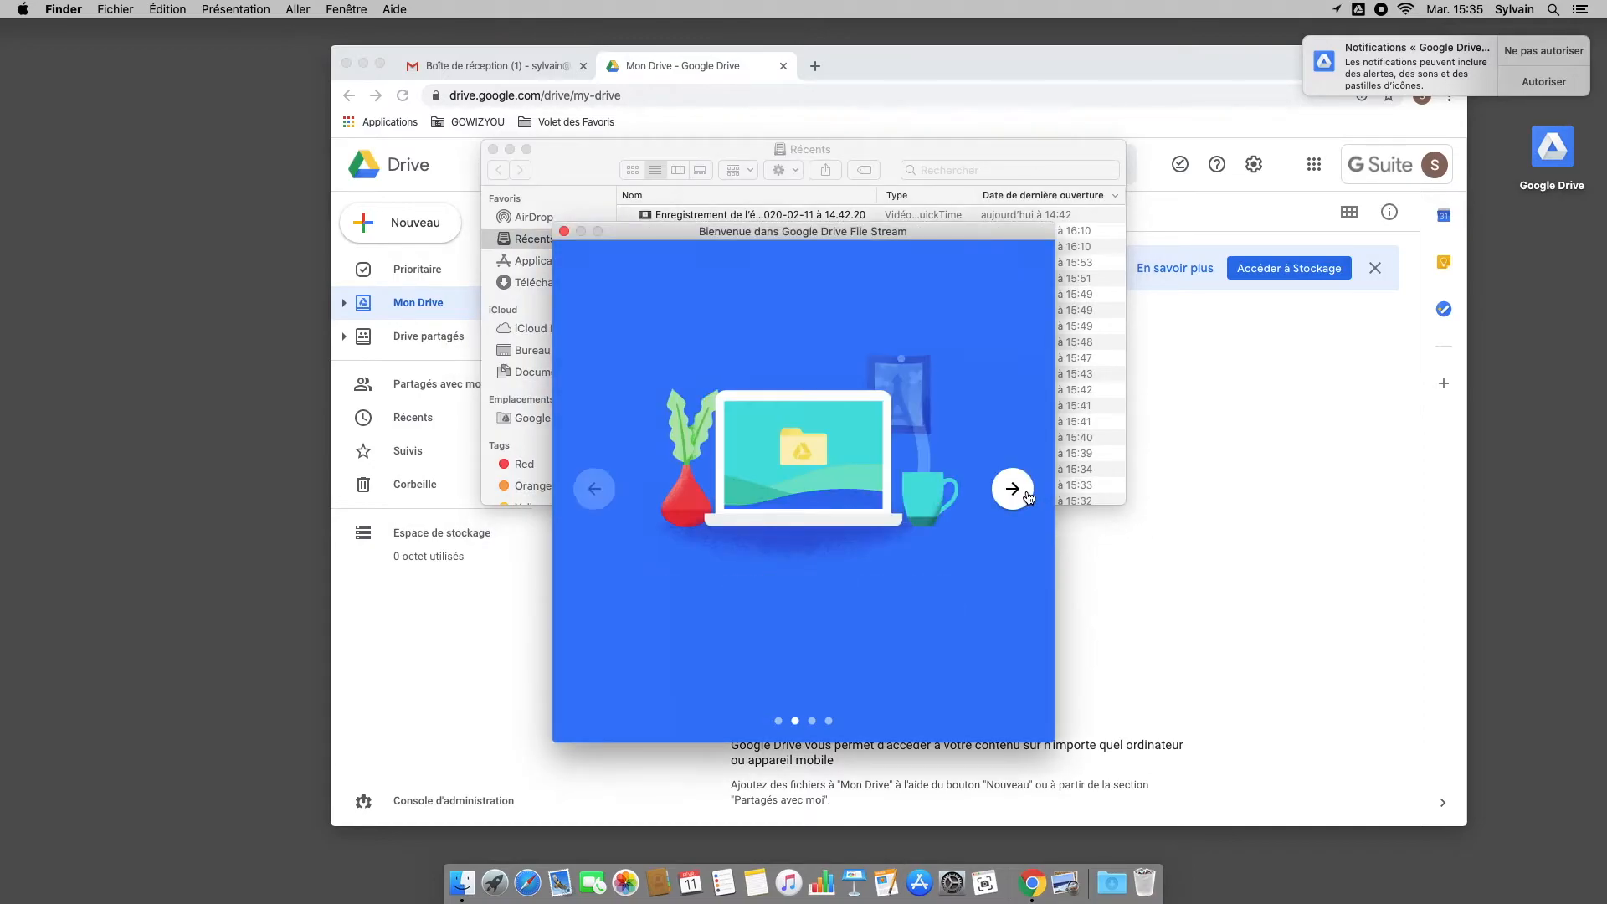
click(1028, 497)
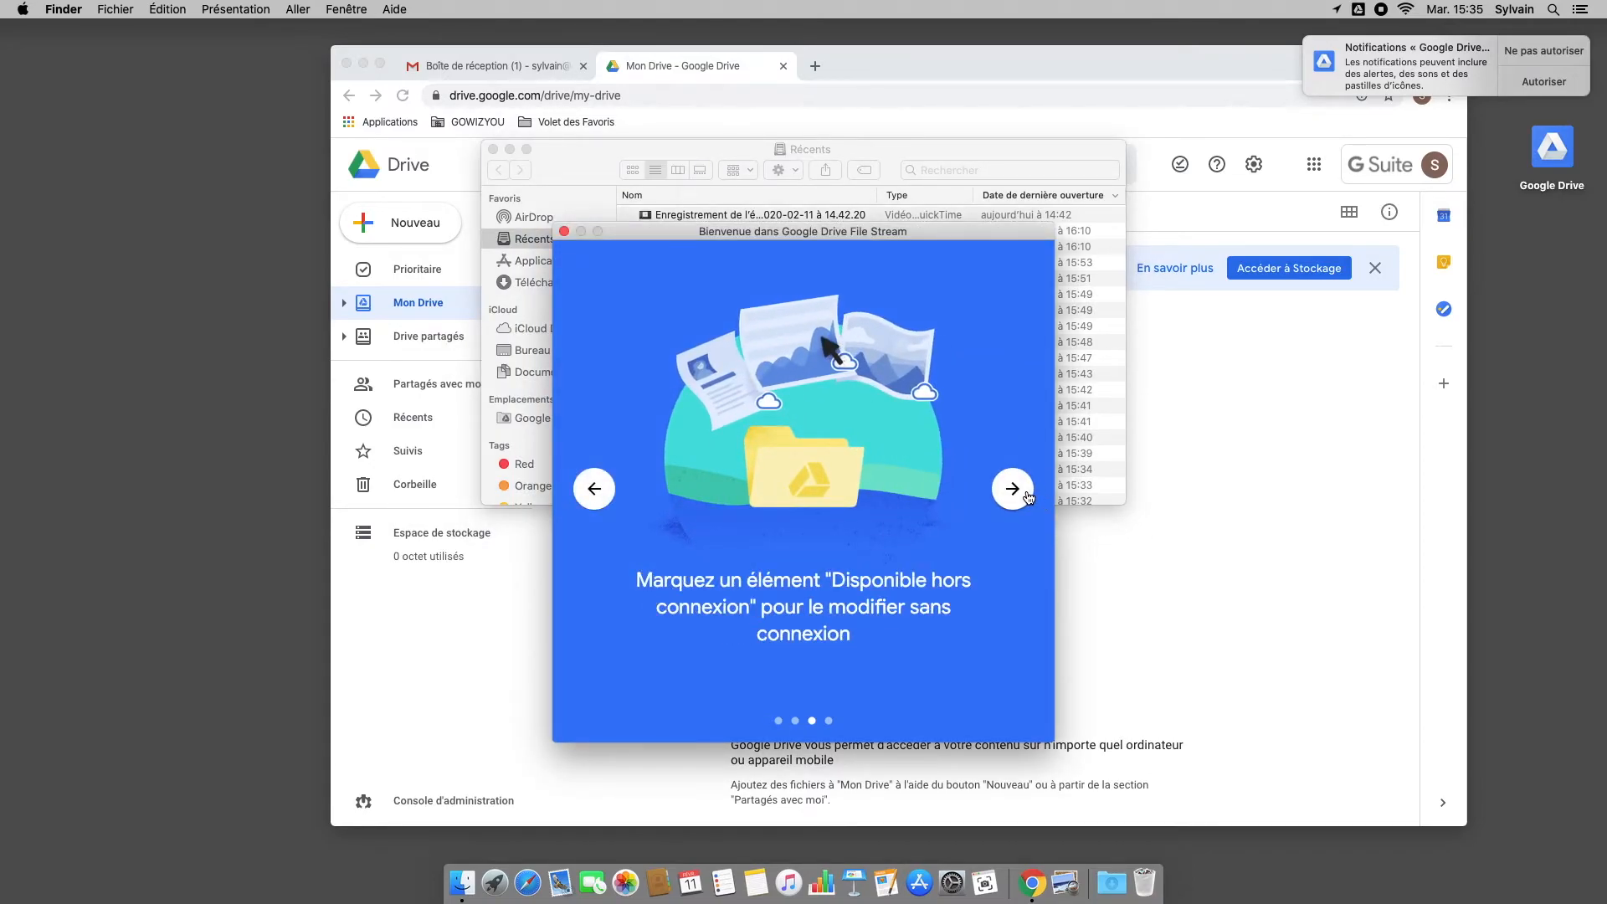
click(1017, 494)
click(782, 674)
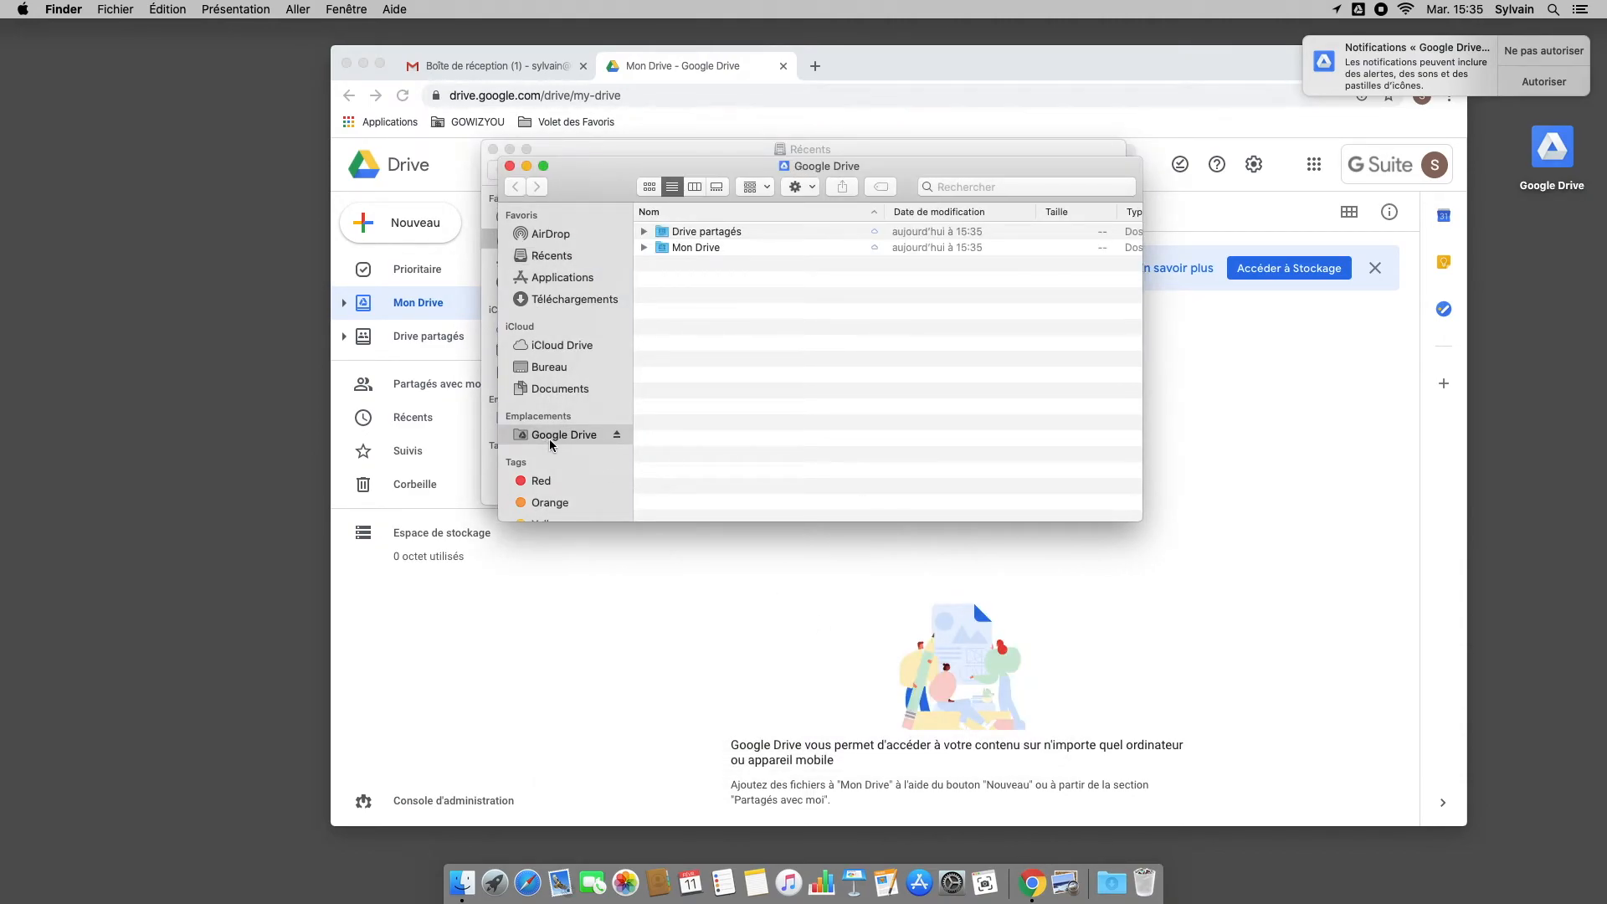
click(645, 248)
Step: Drag four screen captures from Récents into Mon Drive
click(696, 248)
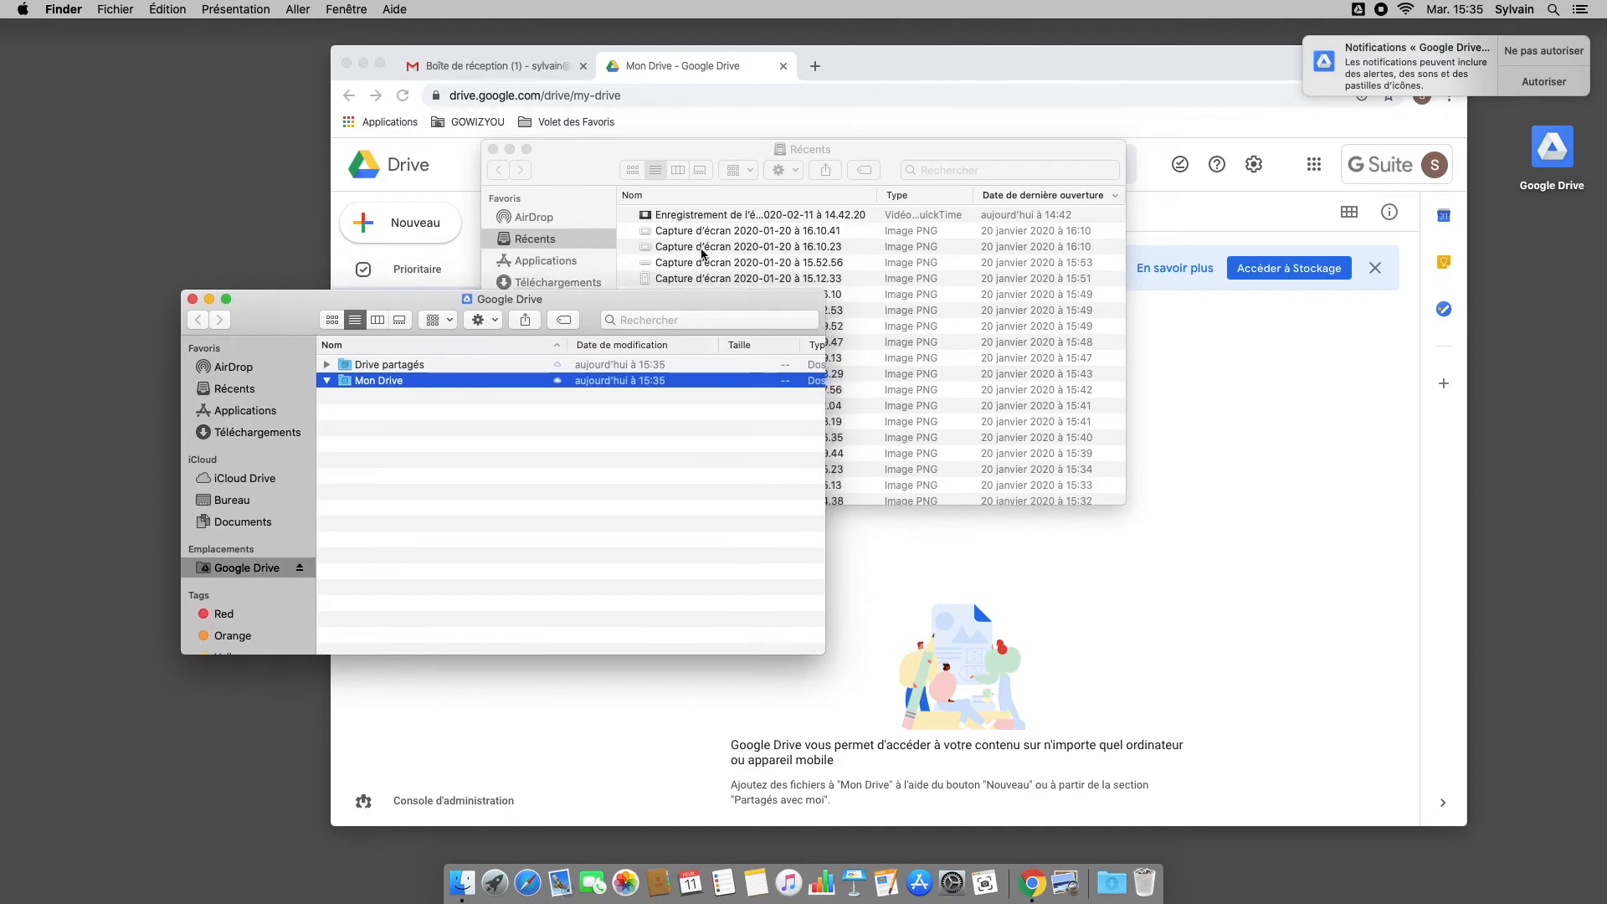
click(763, 243)
click(747, 278)
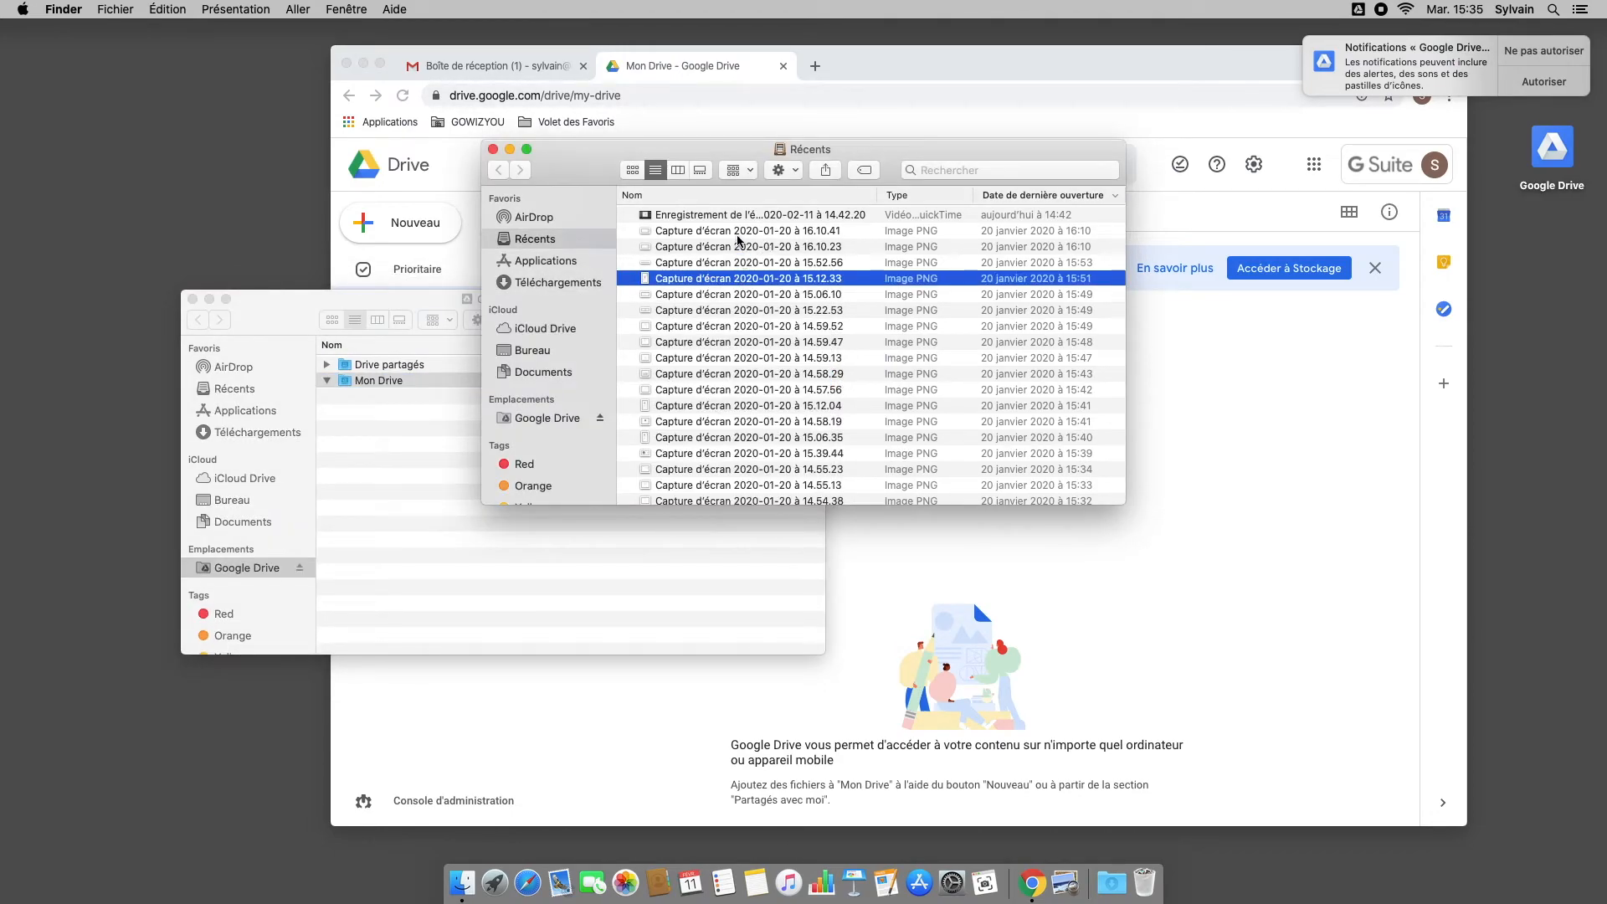
shift+click(754, 238)
drag(754, 238, 398, 382)
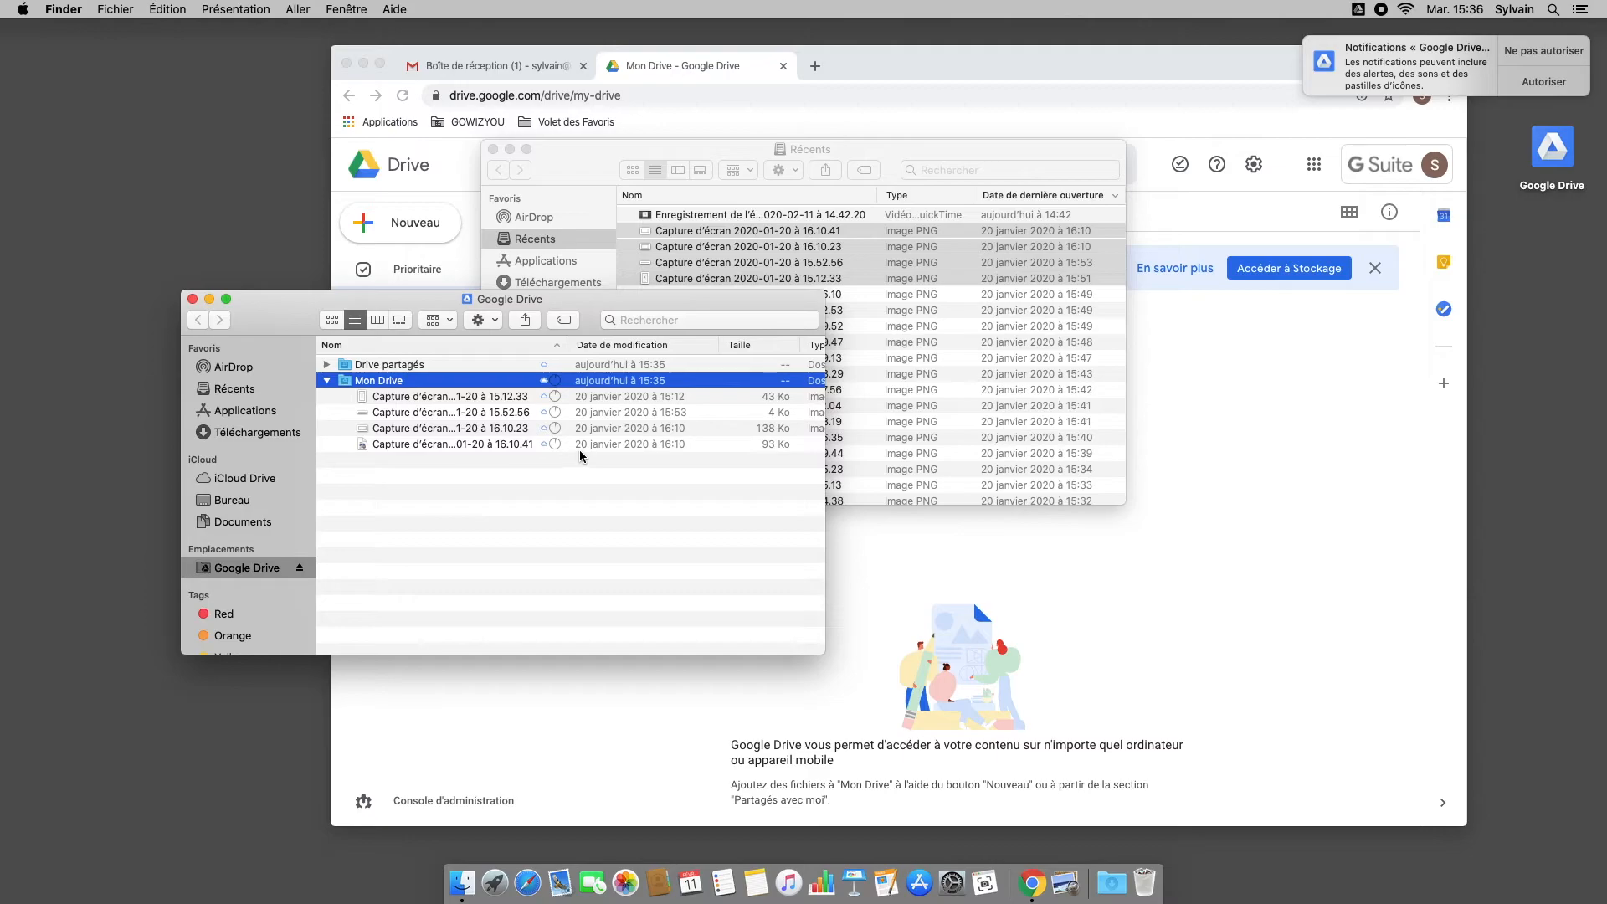
click(1090, 525)
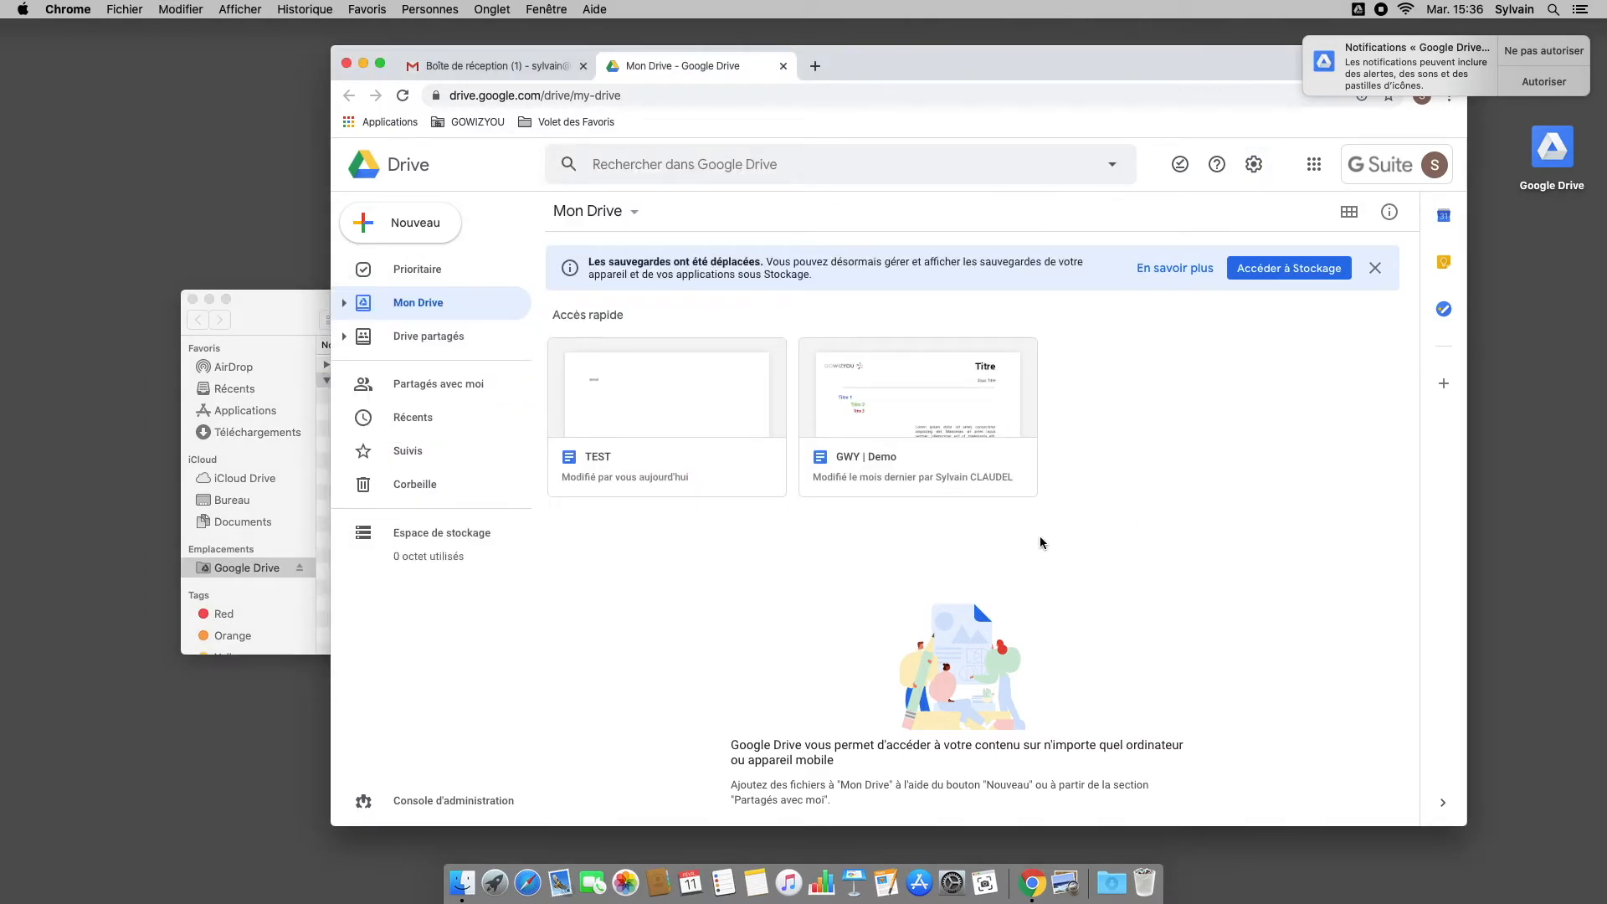
Step: Display the four synced captures as thumbnails under Fichiers on Drive's web page
click(1348, 211)
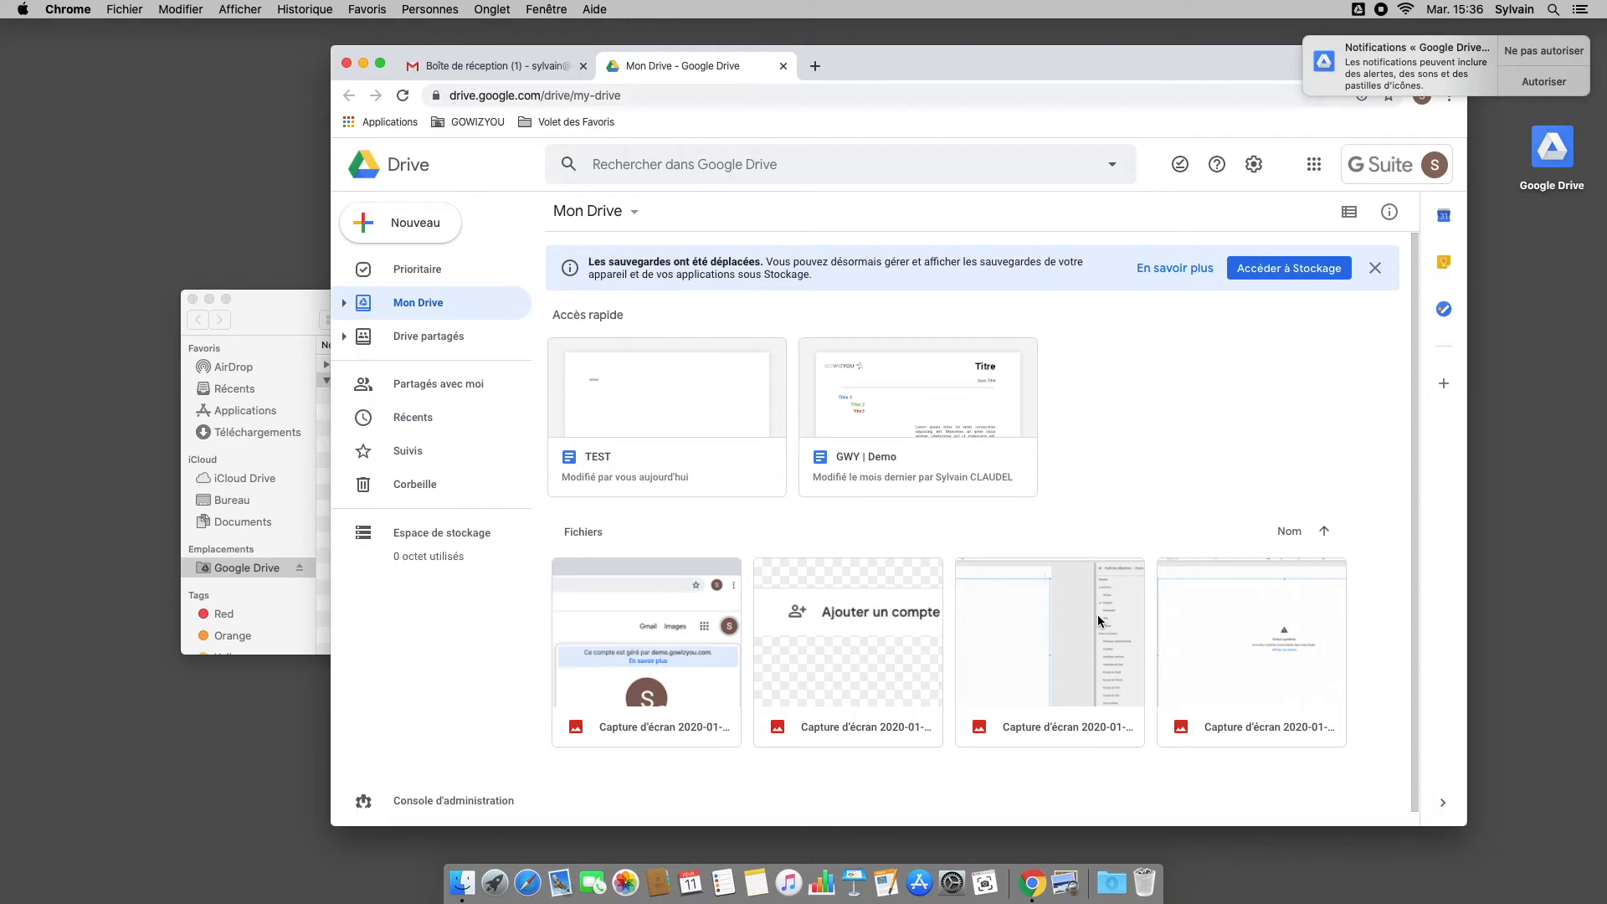
click(298, 305)
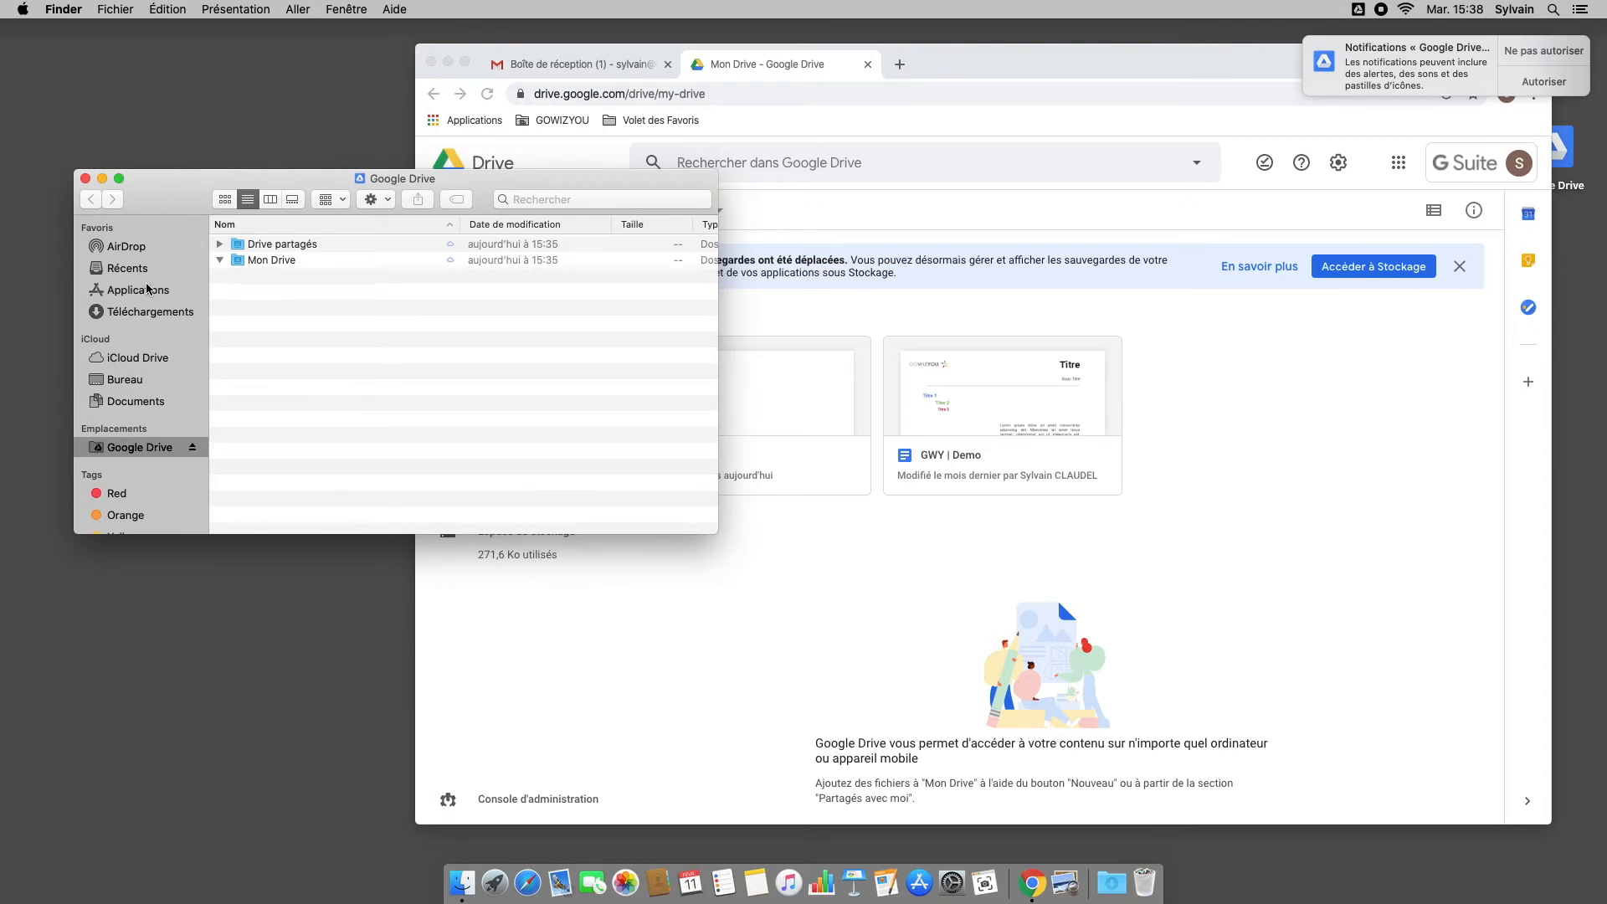
Step: Copy the 16.10.23 and 16.10.41 captures from Documents into Google Drive
click(152, 399)
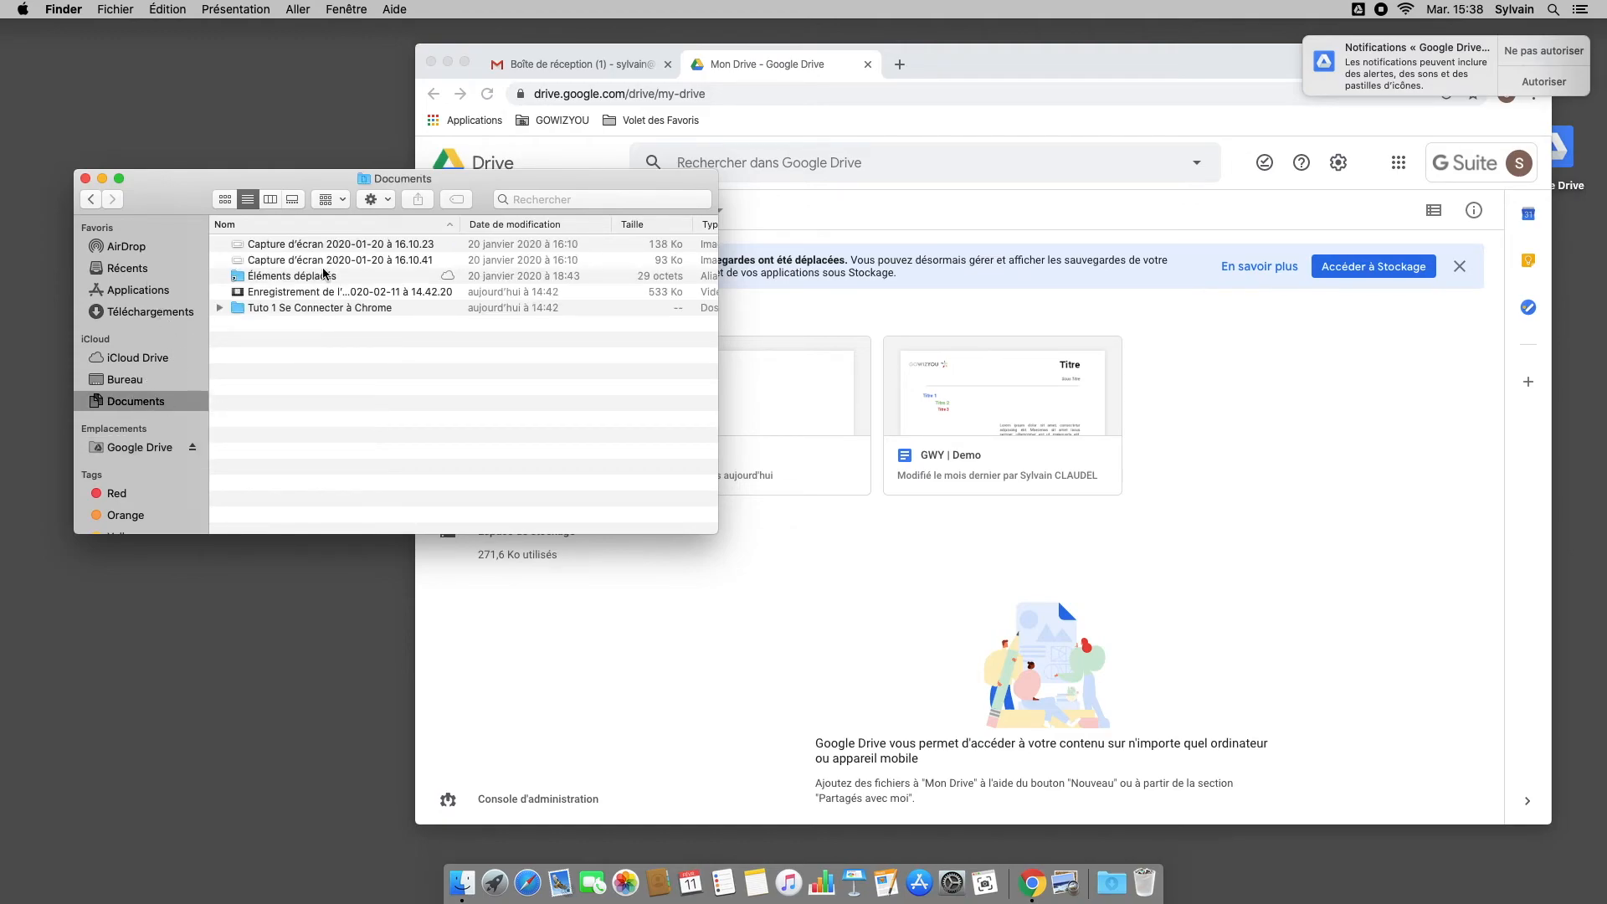
click(328, 259)
shift+click(340, 247)
drag(339, 246, 271, 262)
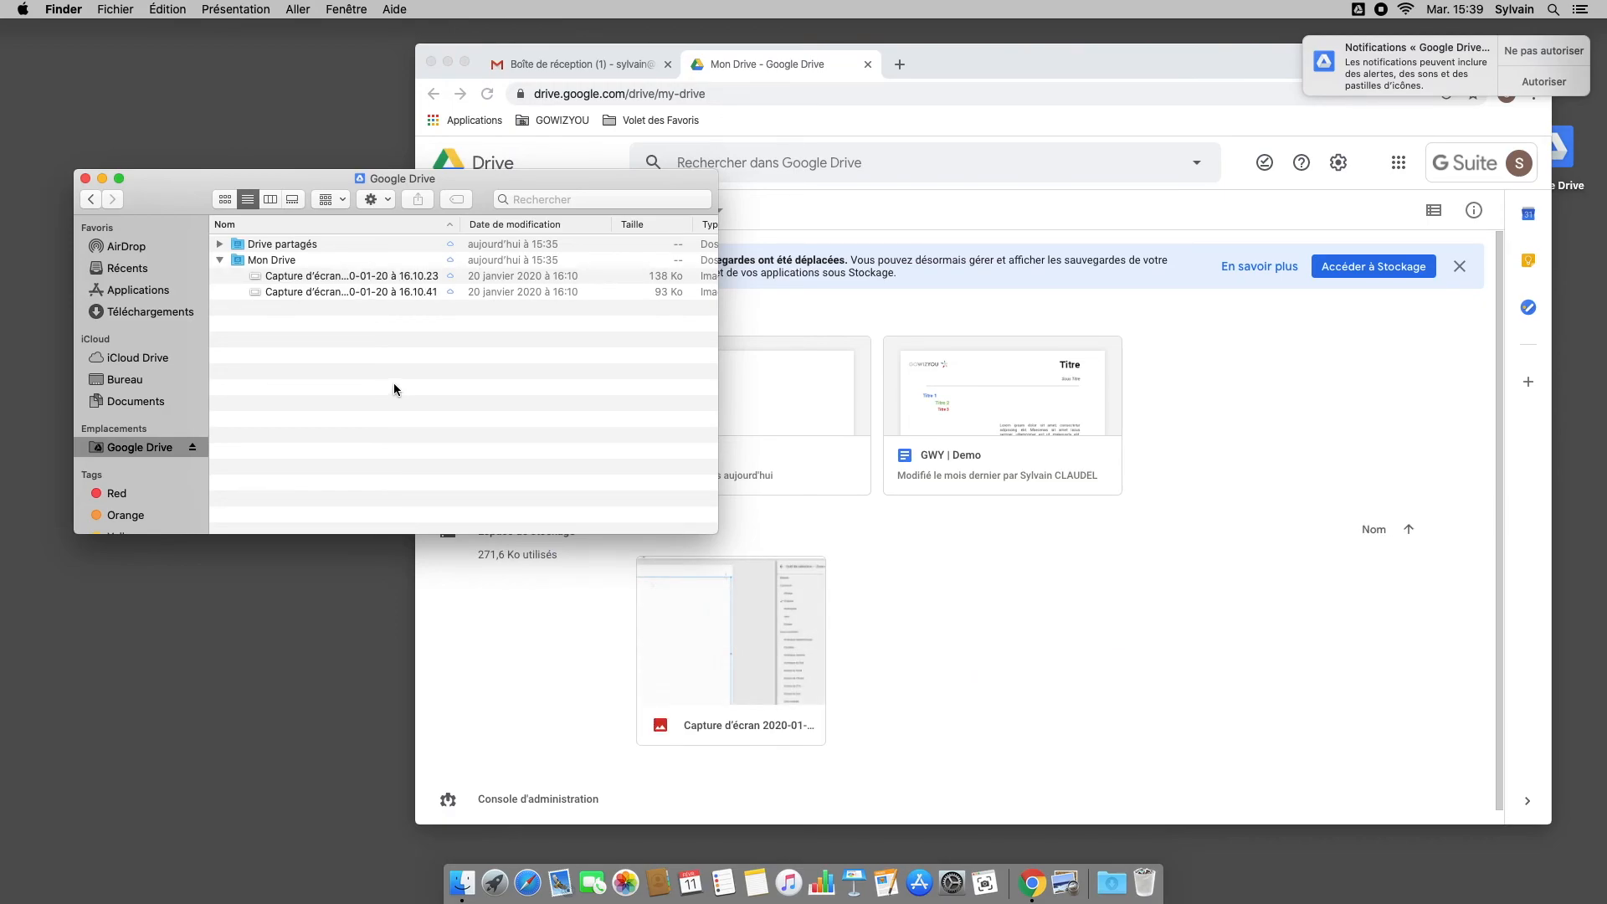
Step: Mark the 16.10.23 capture Disponible hors connexion through Drive File Stream
right_click(400, 277)
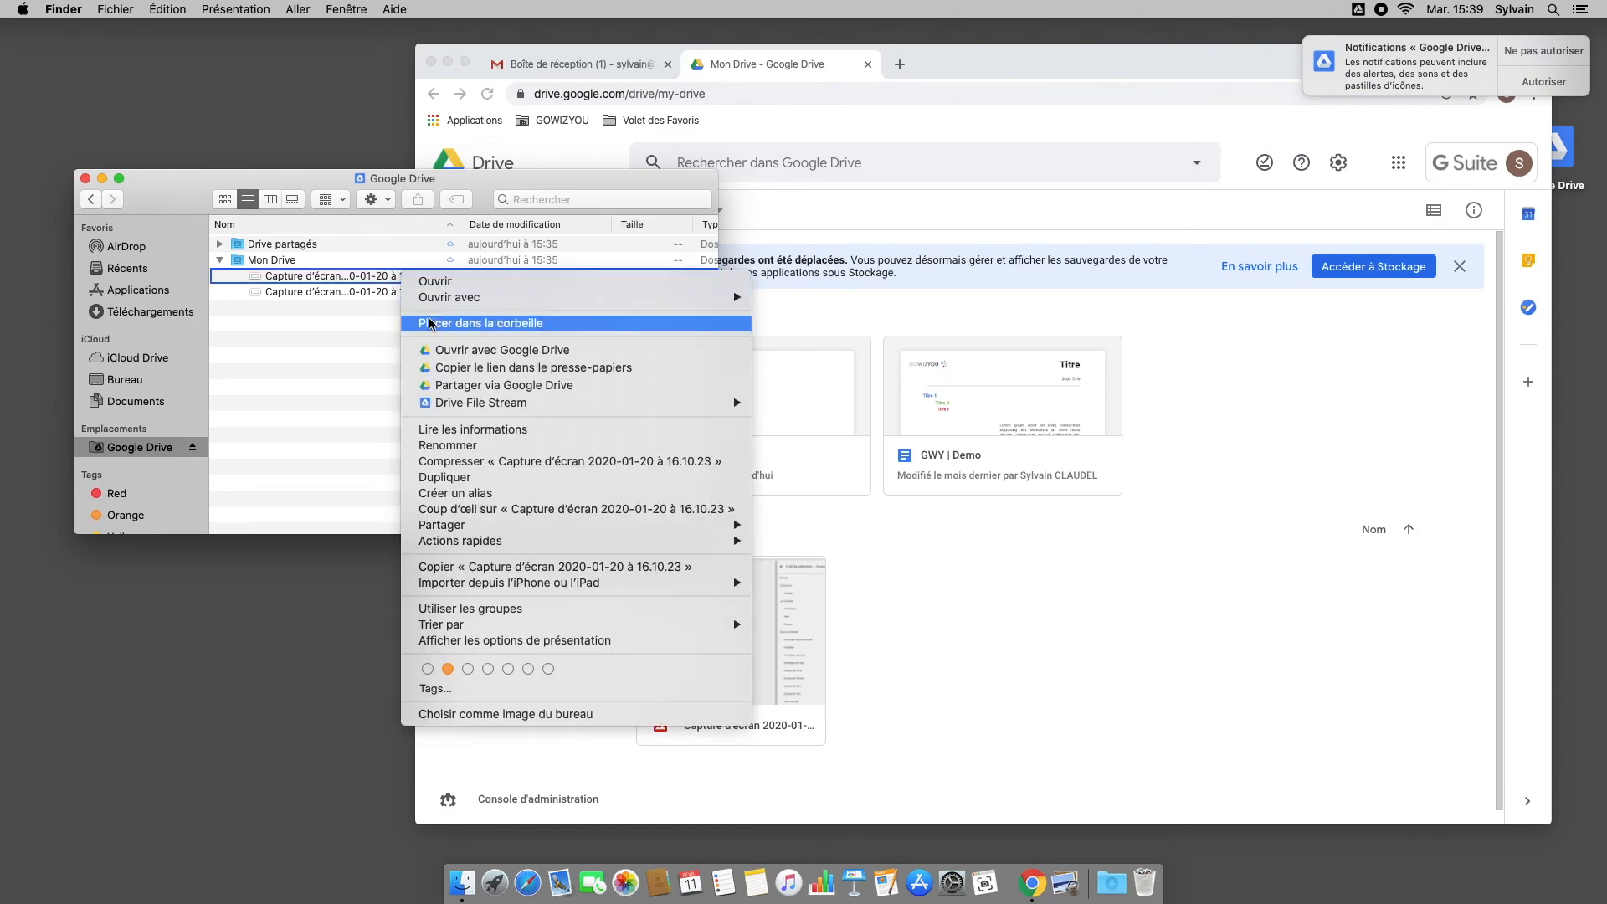
mouse_move(538, 402)
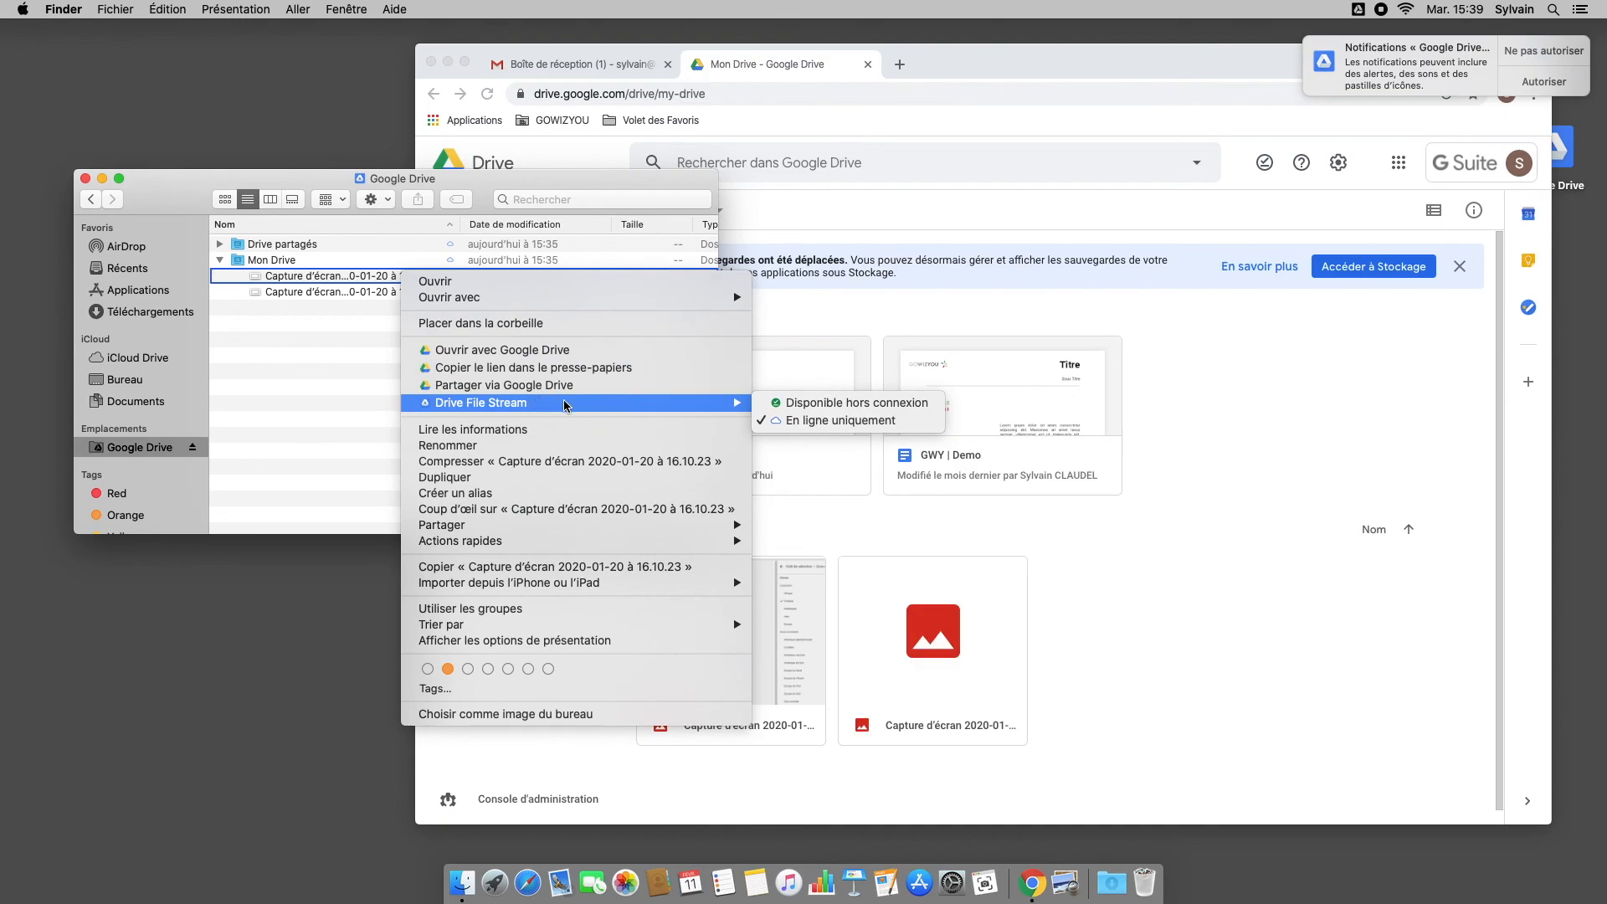
click(815, 405)
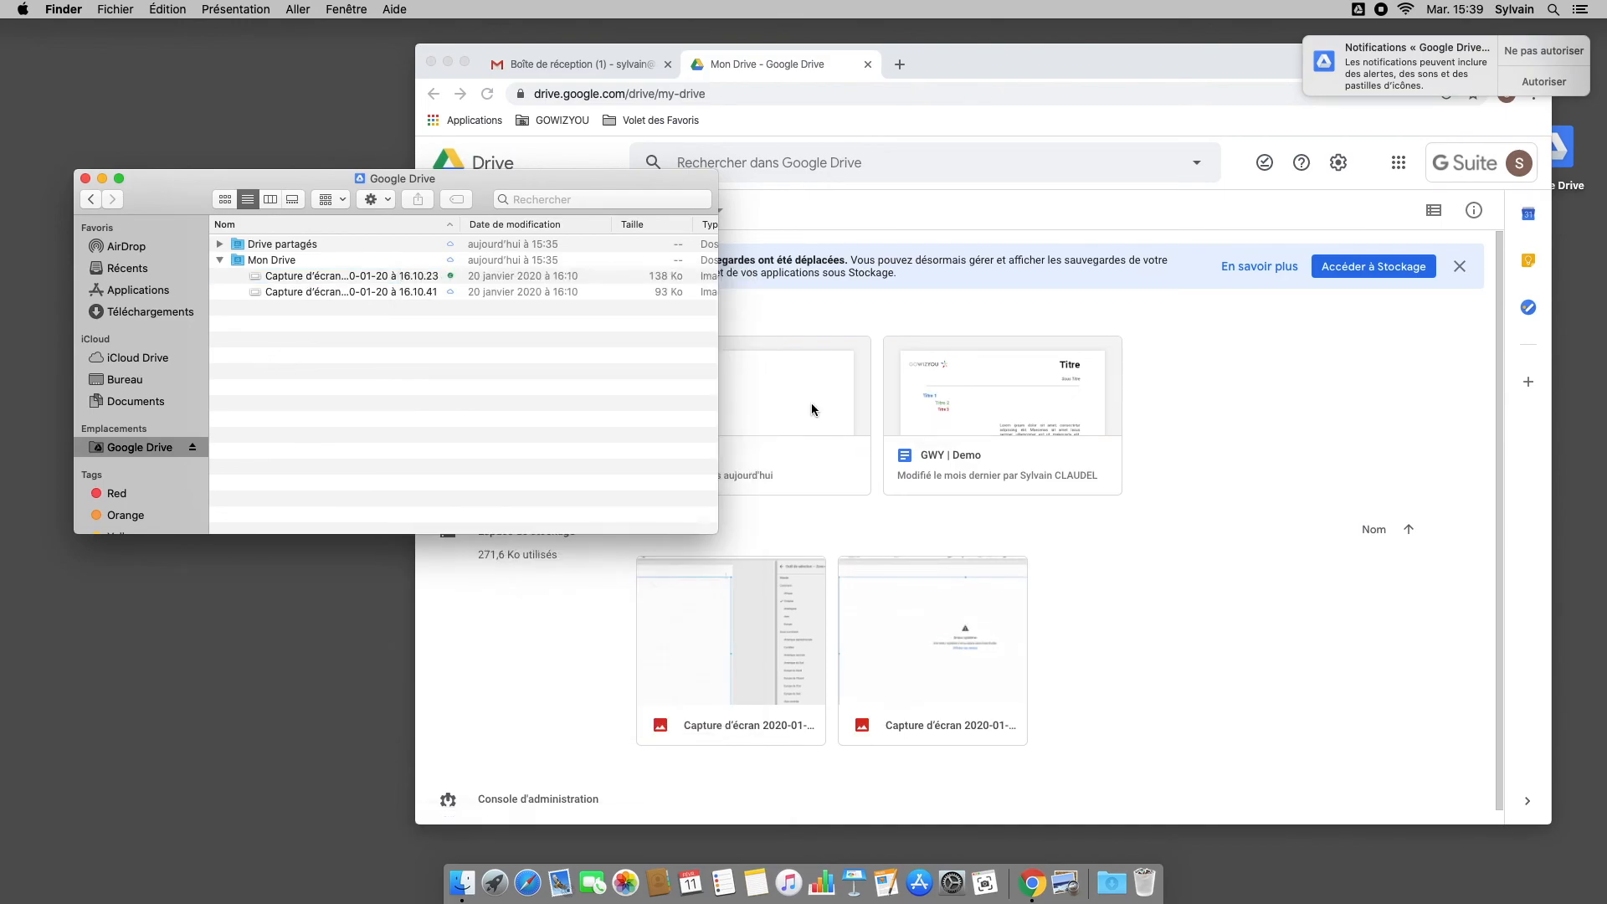